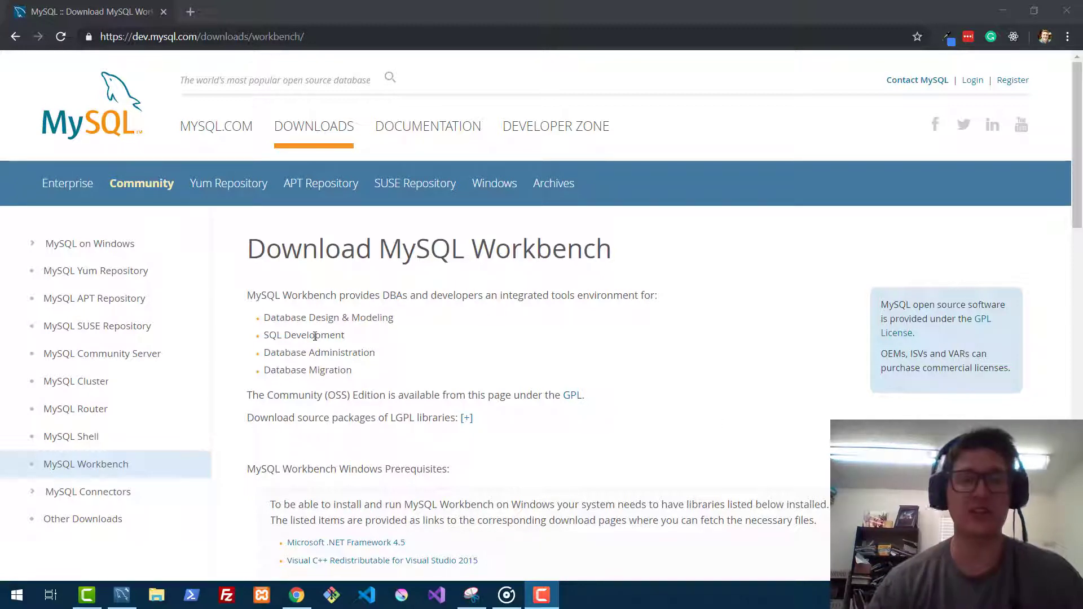
Review the MySQL Workbench download page, including its feature list, Windows prerequisites, operating system choice and available installers.
drag(398, 321, 263, 317)
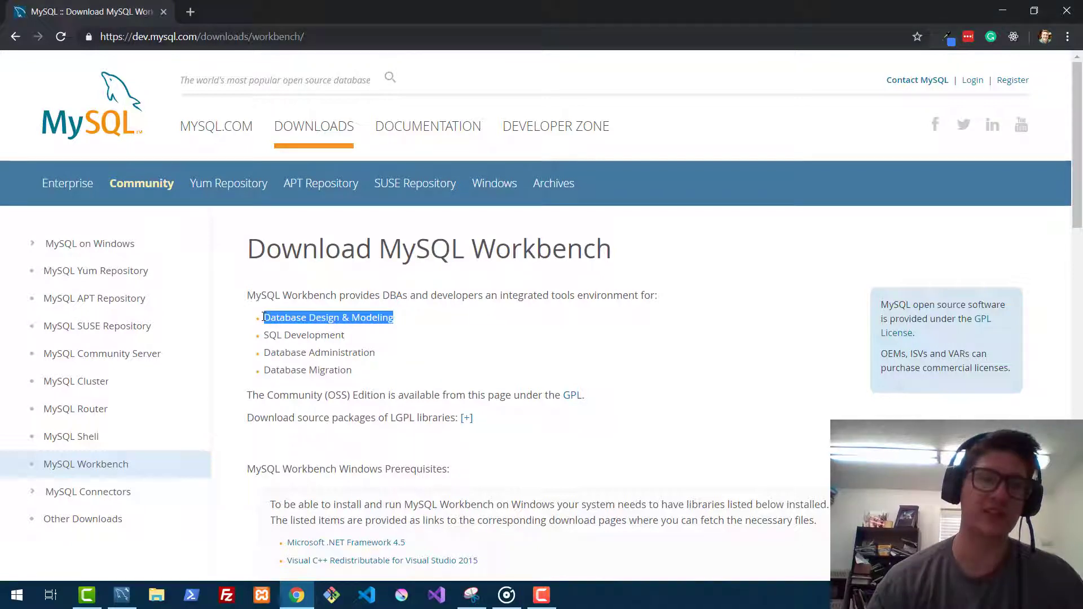
click(381, 359)
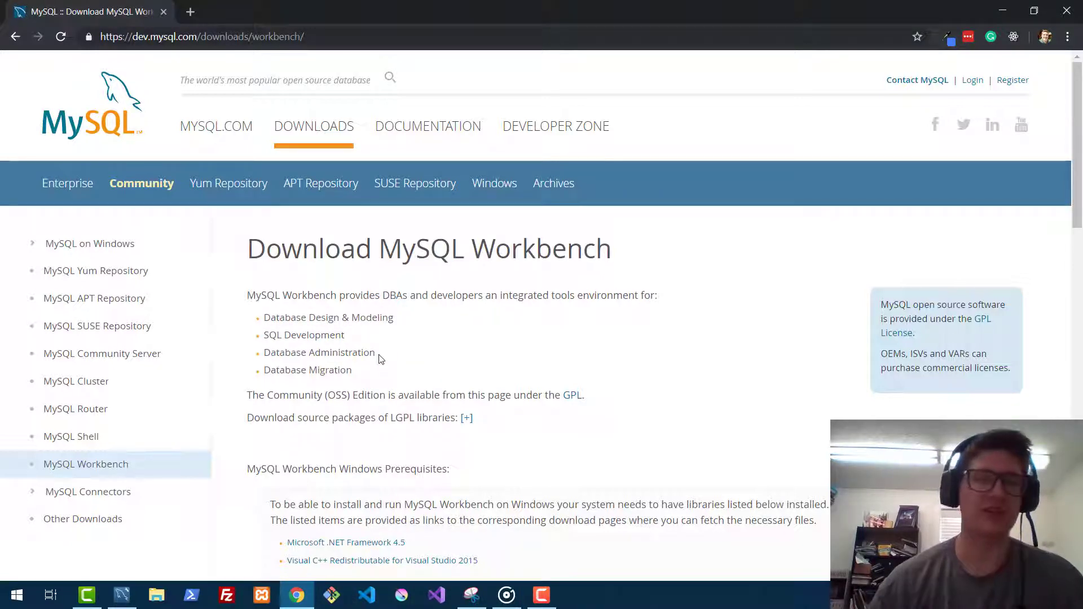
scroll(381, 359, down, 5)
scroll(381, 359, up, 5)
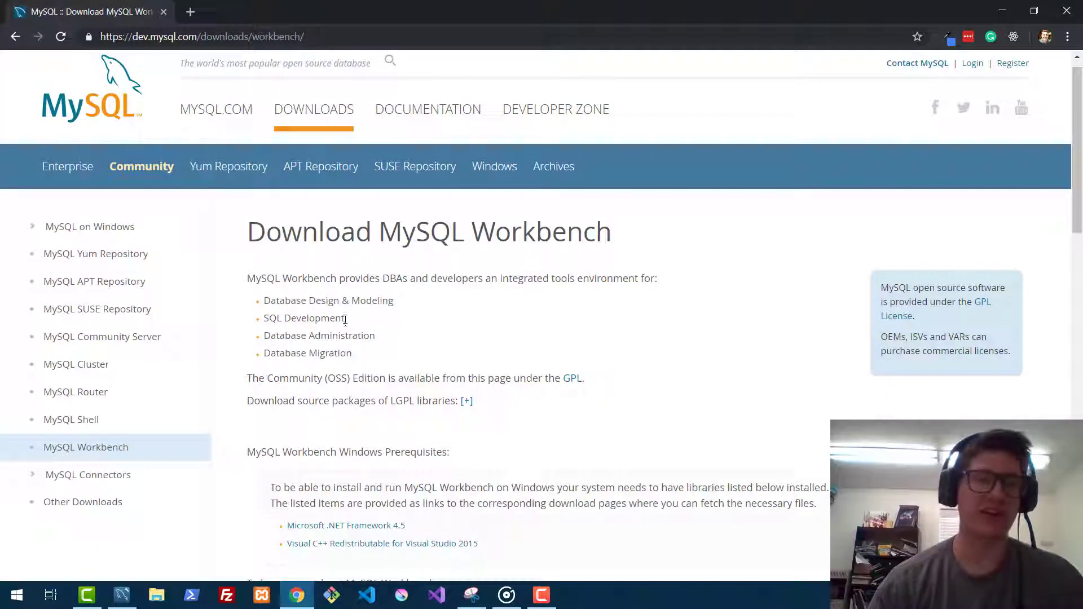
scroll(361, 332, down, 6)
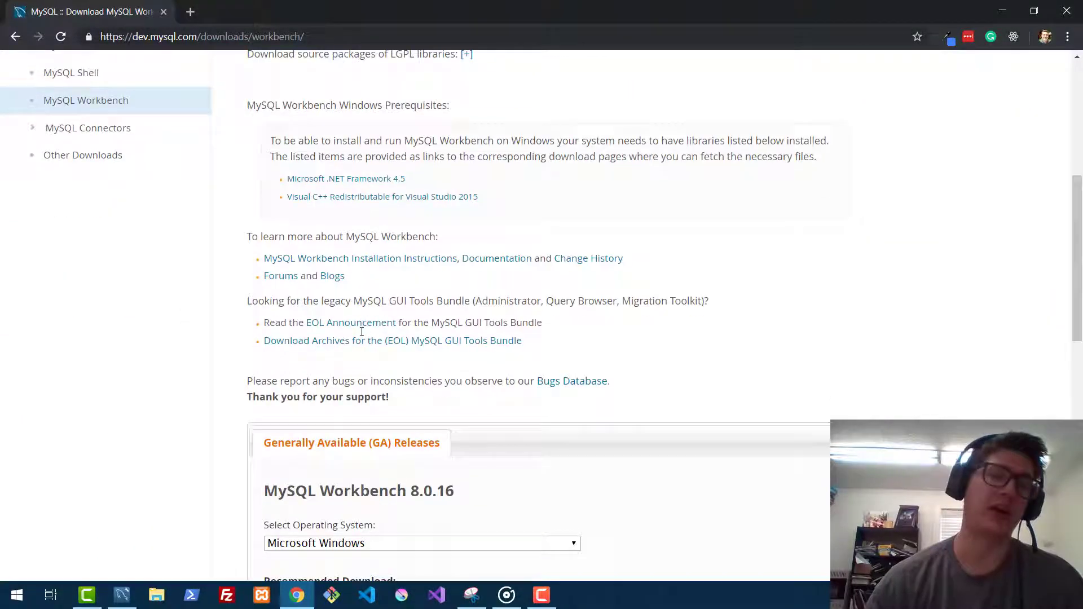
scroll(362, 331, down, 3)
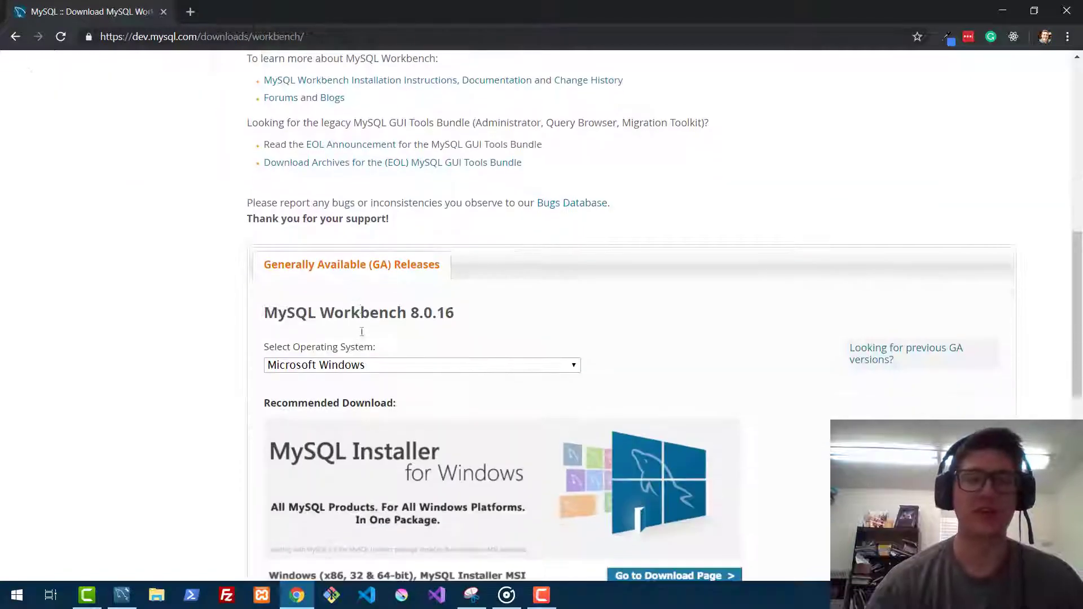
scroll(362, 332, down, 2)
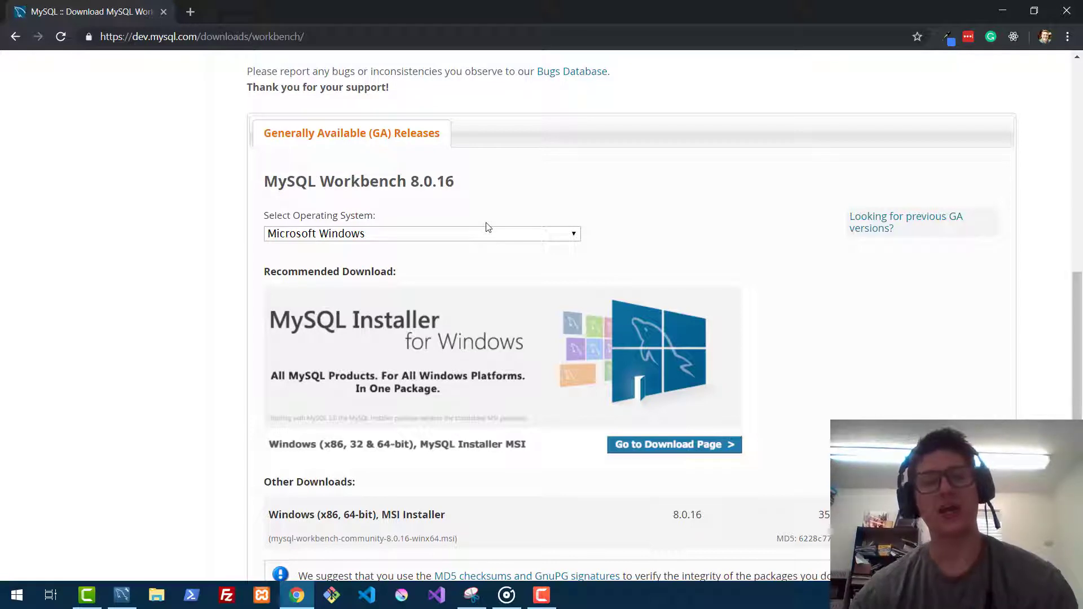
scroll(488, 226, down, 1)
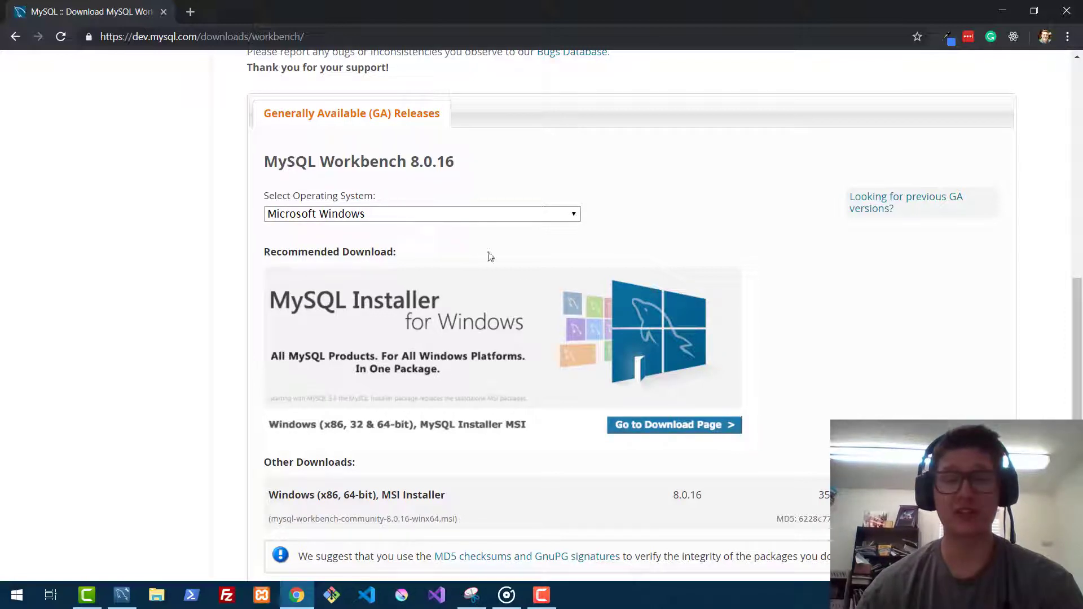
scroll(564, 293, down, 2)
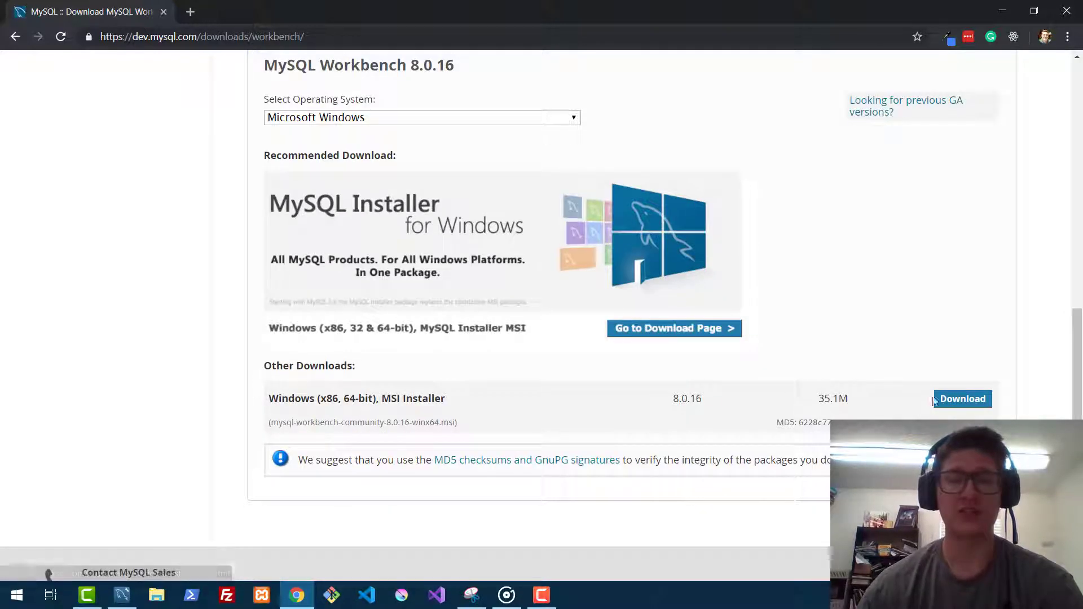
scroll(422, 276, up, 2)
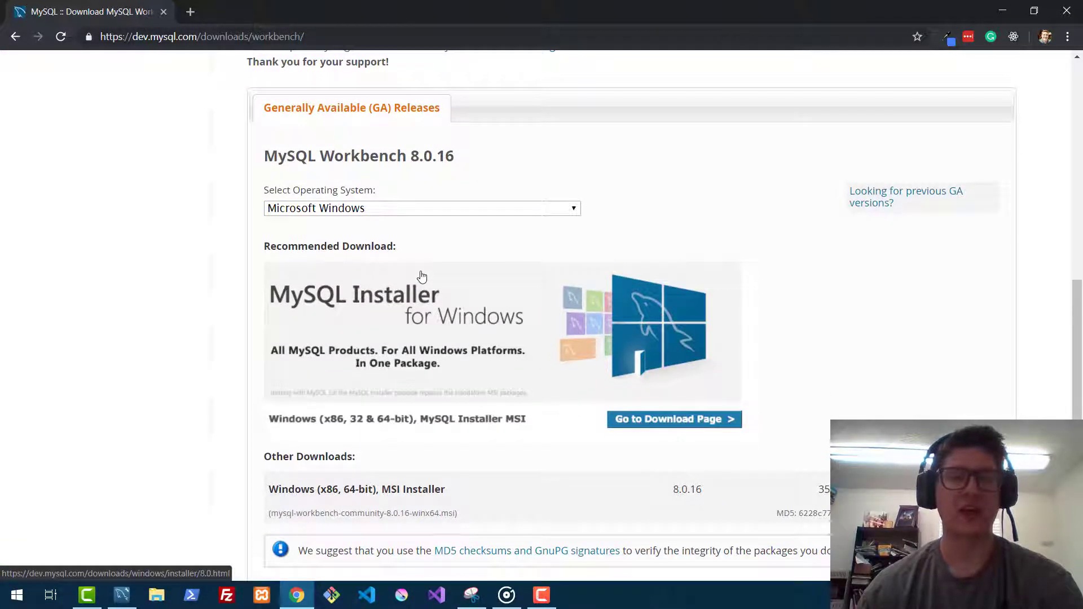
Switch to MySQL Workbench, create a new data model and add an EER diagram to it.
click(131, 603)
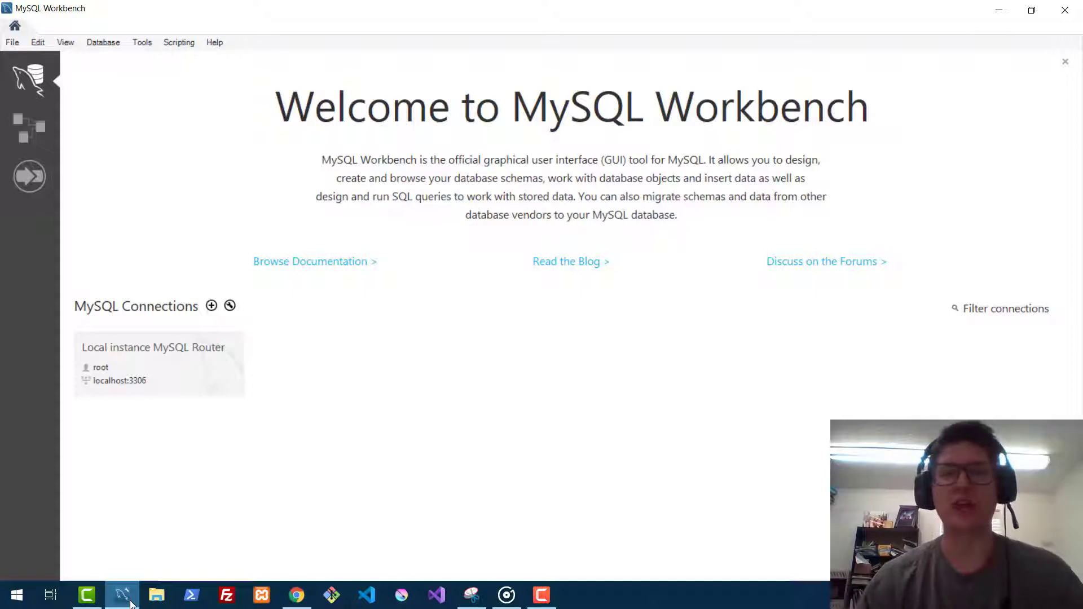
click(36, 126)
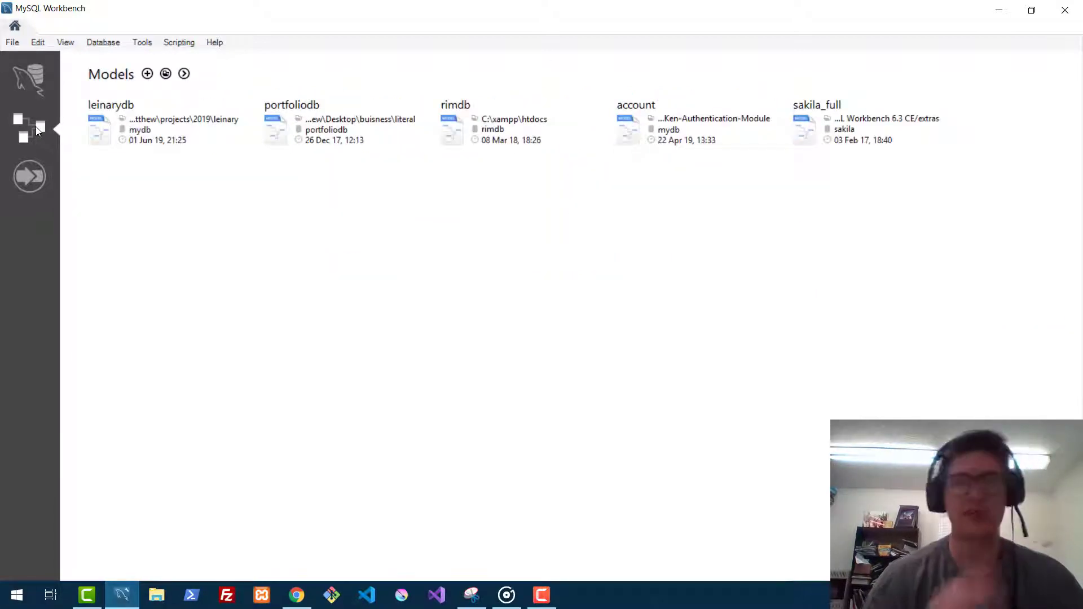
click(148, 75)
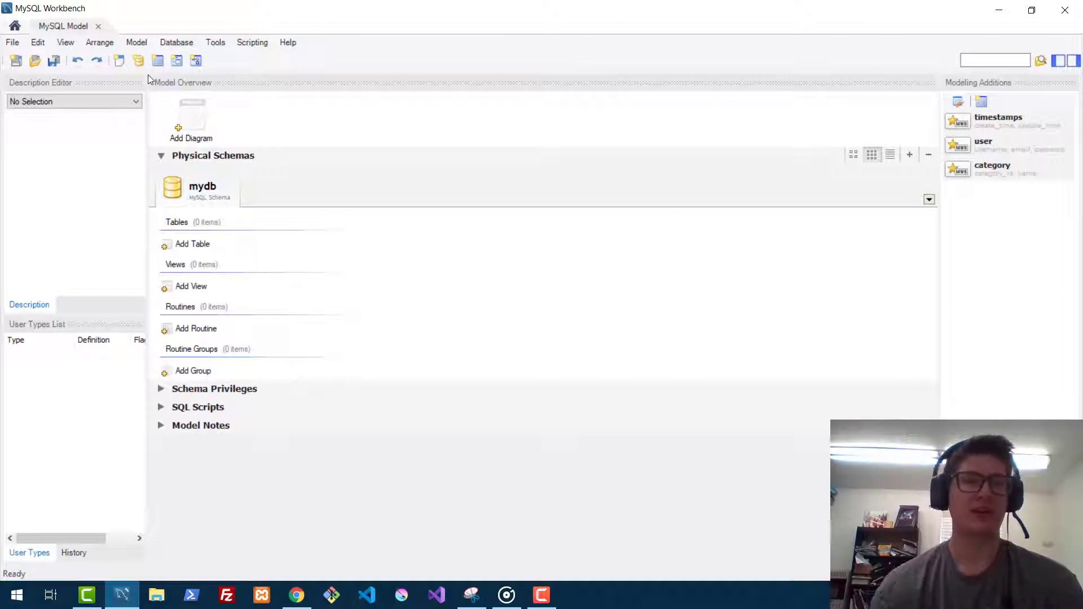
click(185, 138)
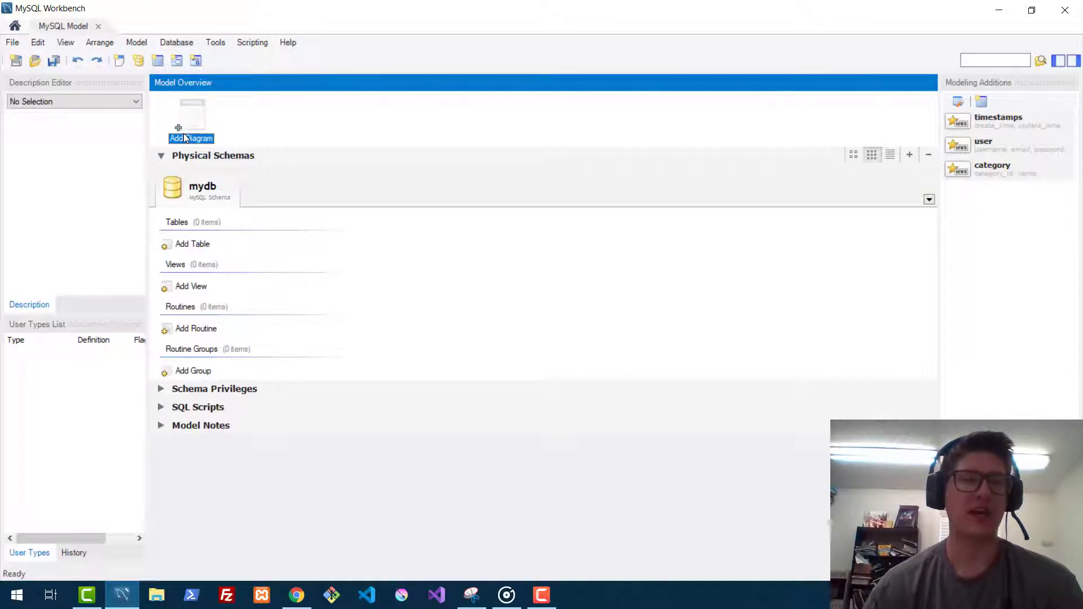
double_click(184, 135)
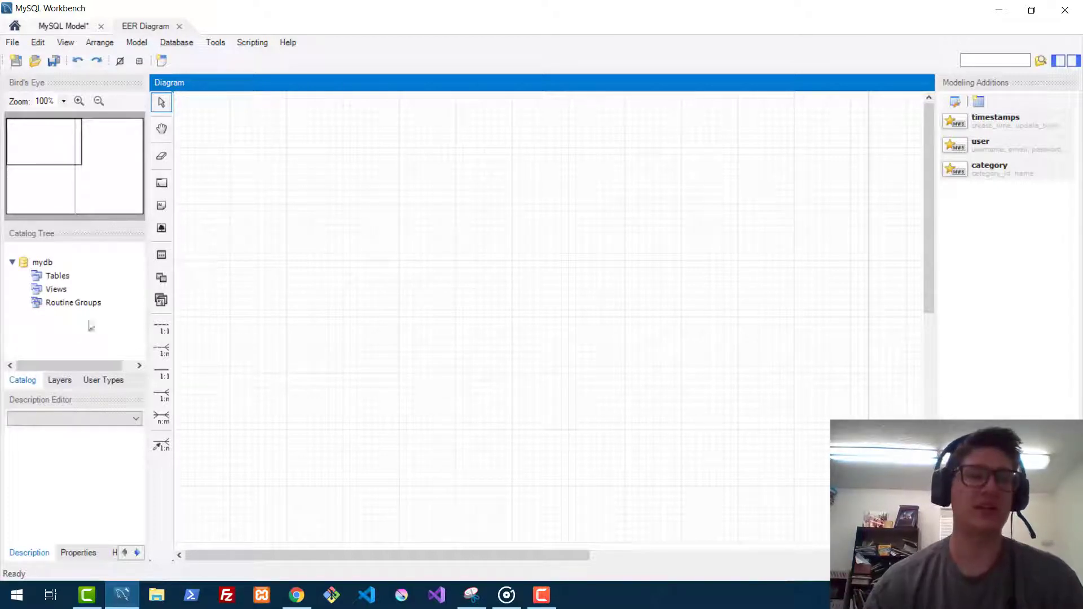
Place three new tables on the empty EER diagram, spaced apart from one another.
click(160, 259)
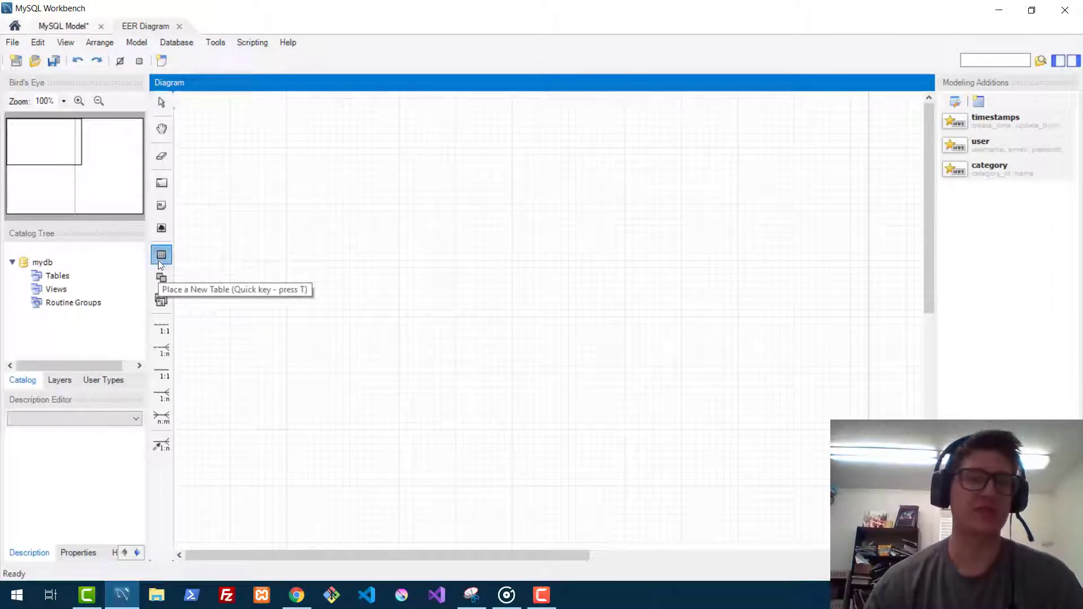
click(376, 227)
click(161, 255)
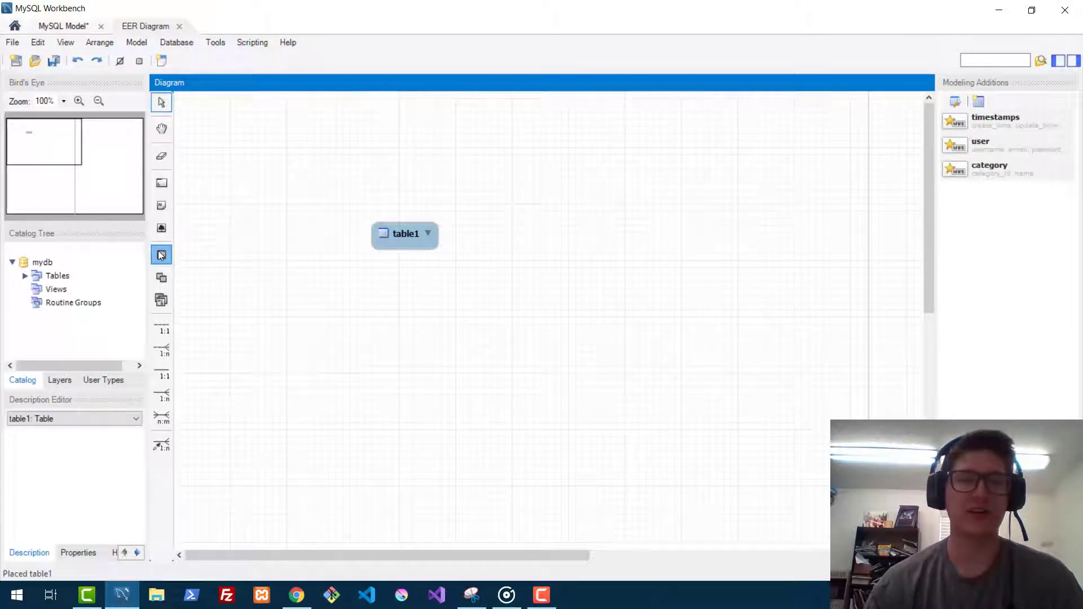
click(565, 288)
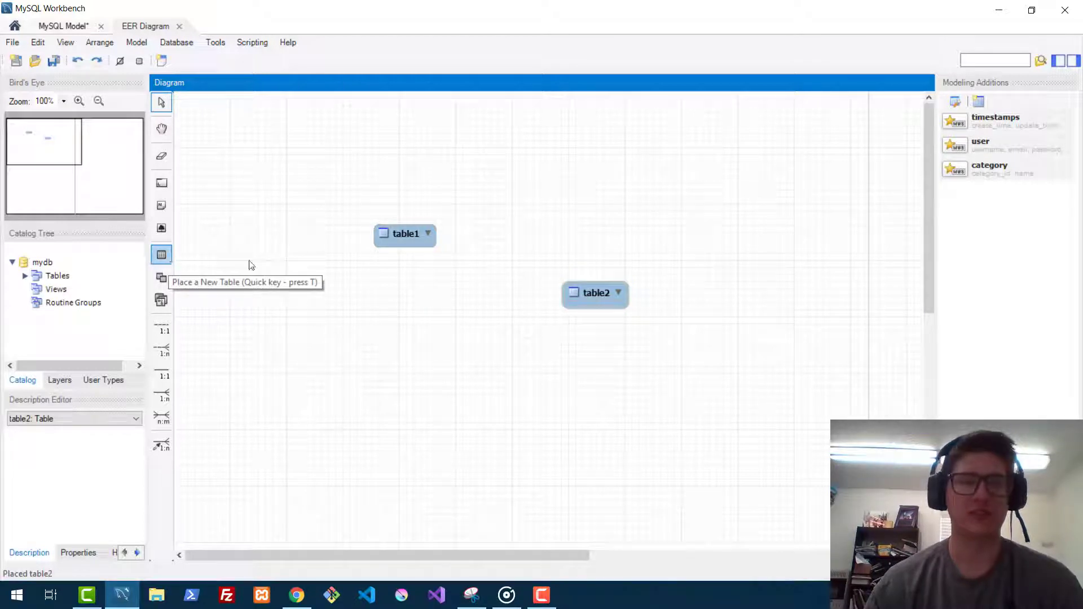
click(163, 255)
click(507, 394)
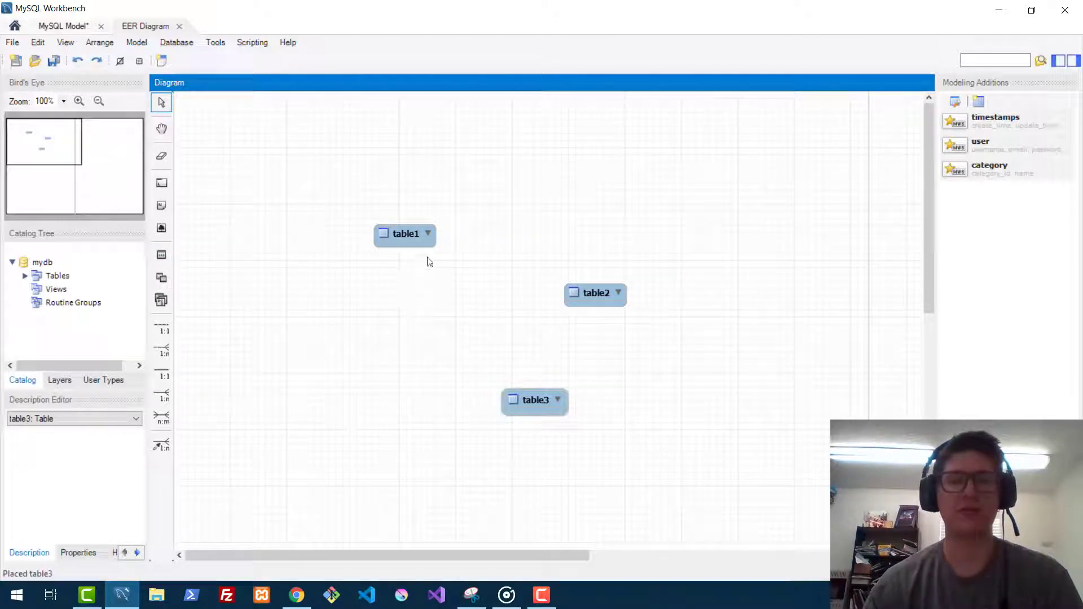
Open table1 in the table editor and name it products.
click(399, 232)
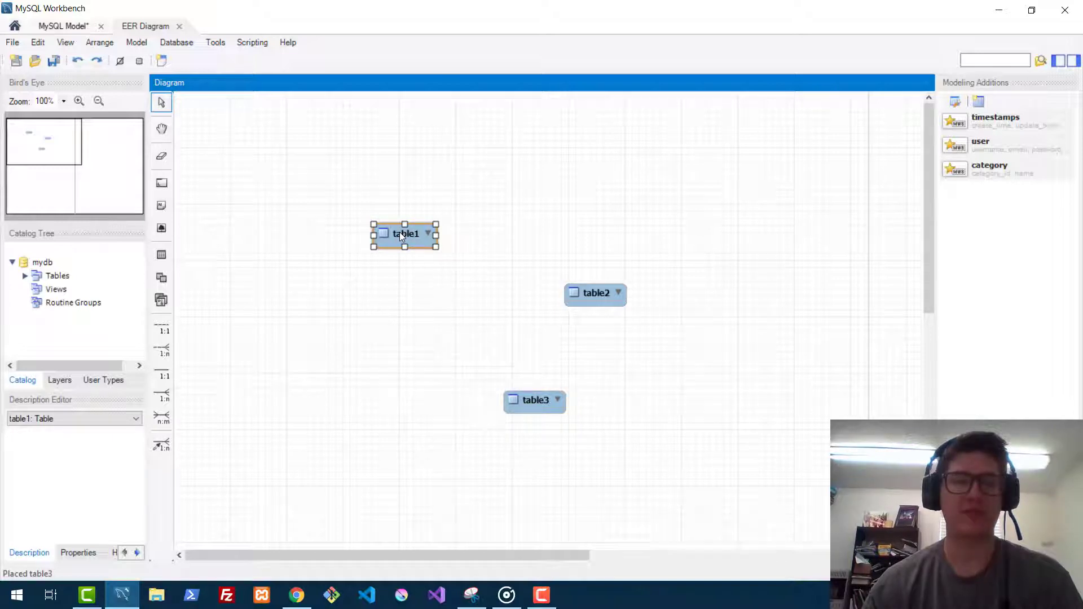
double_click(400, 232)
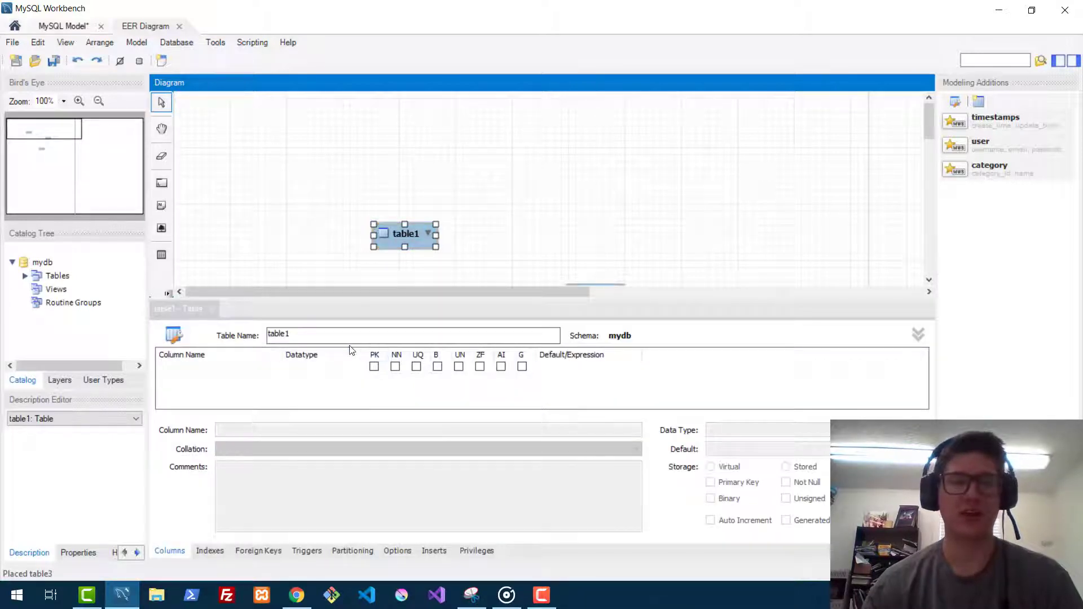
click(337, 333)
key(ctrl+a)
key(BackSpace)
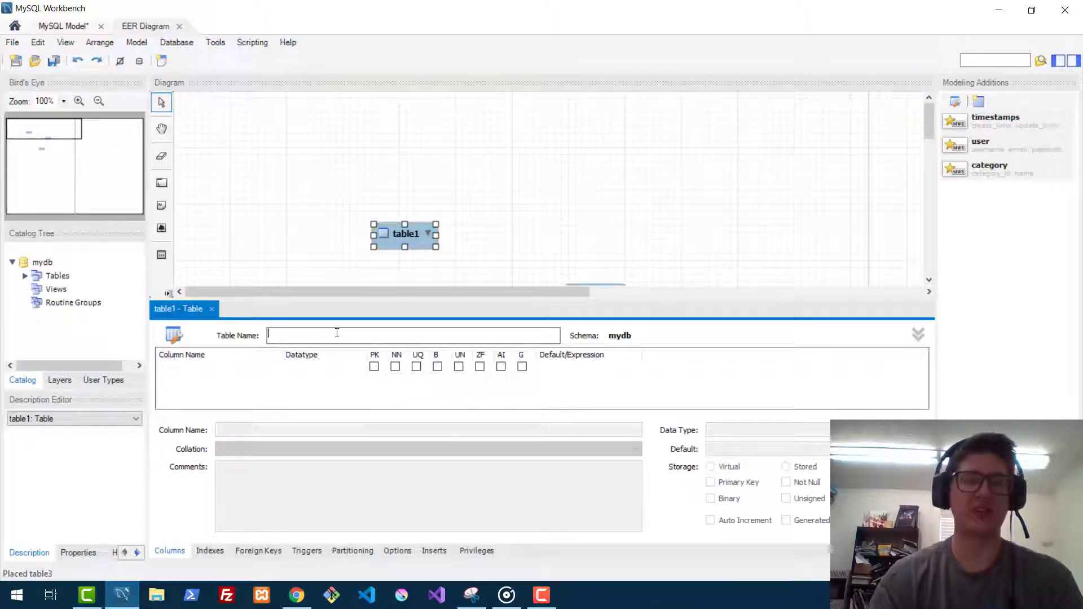
text(producgt)
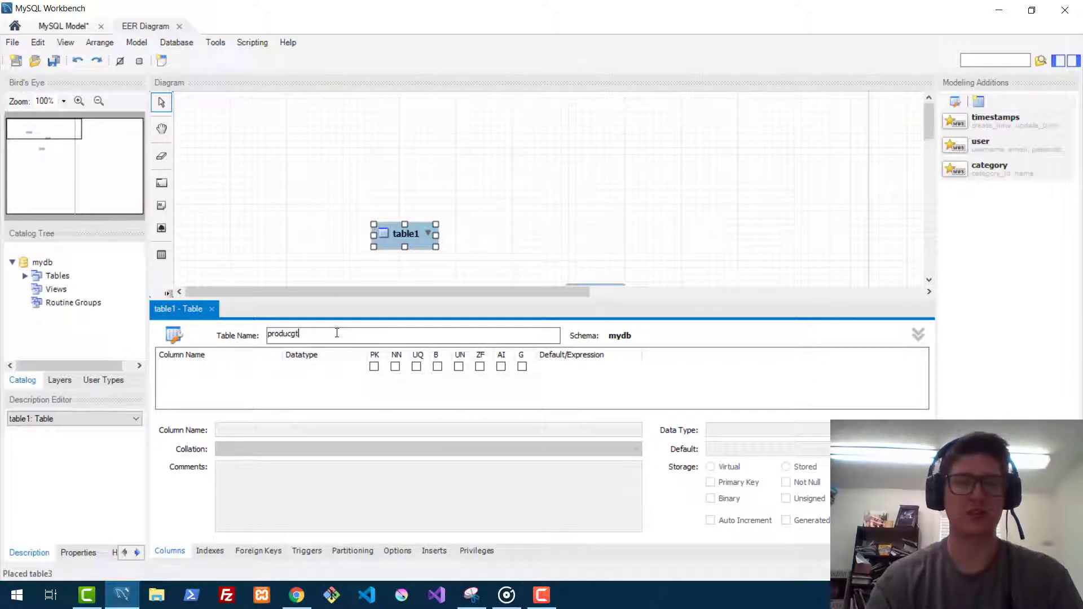
key(BackSpace)
key(BackSpace)
text(ts)
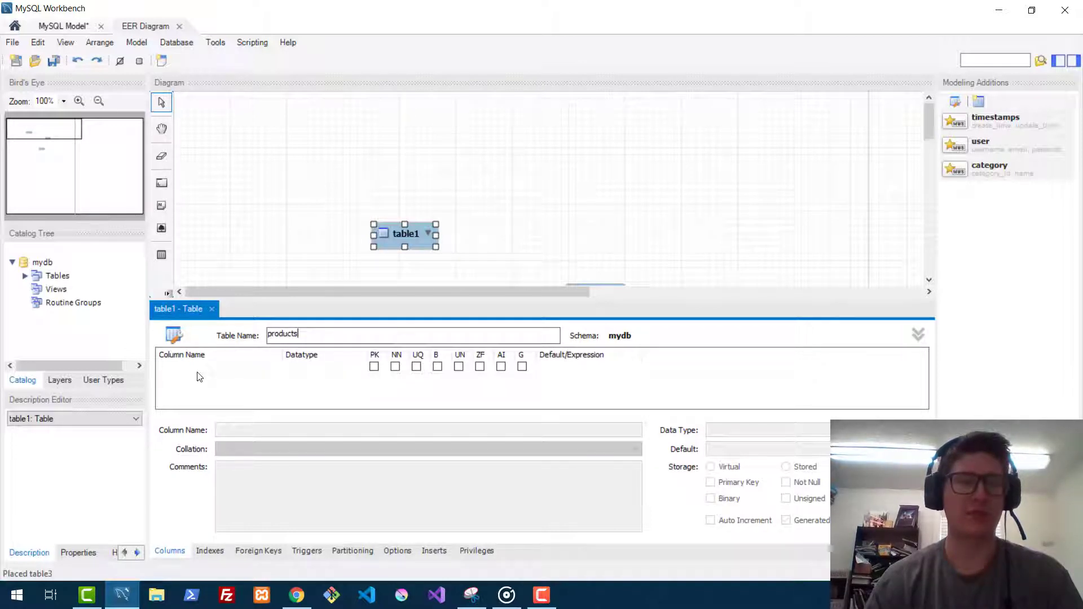
Add two columns with their default names and datatypes to the products table, and shorten the table name to product.
click(198, 377)
double_click(199, 377)
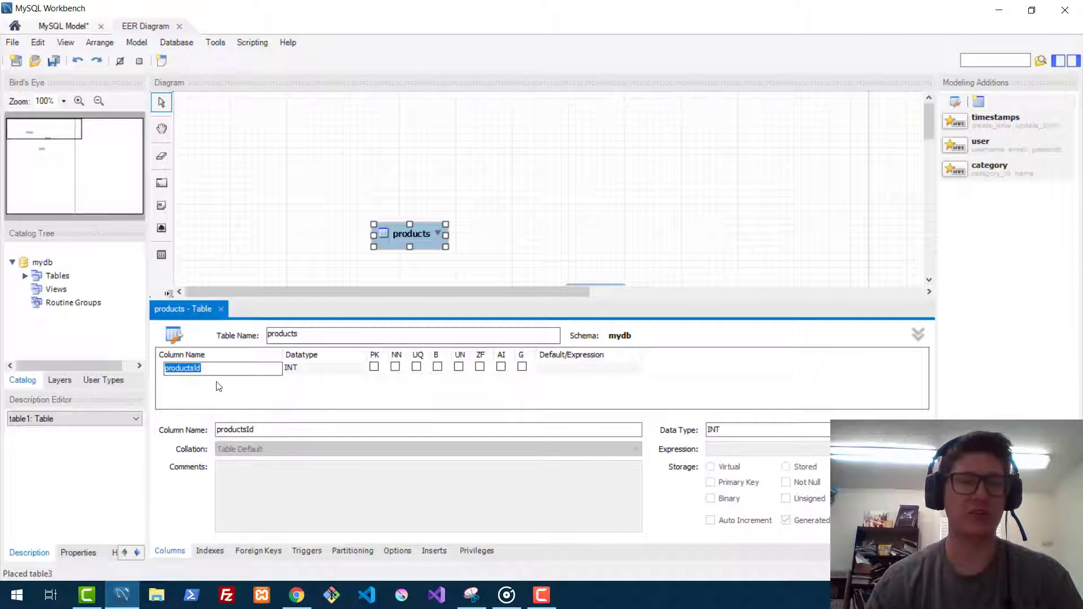
click(218, 384)
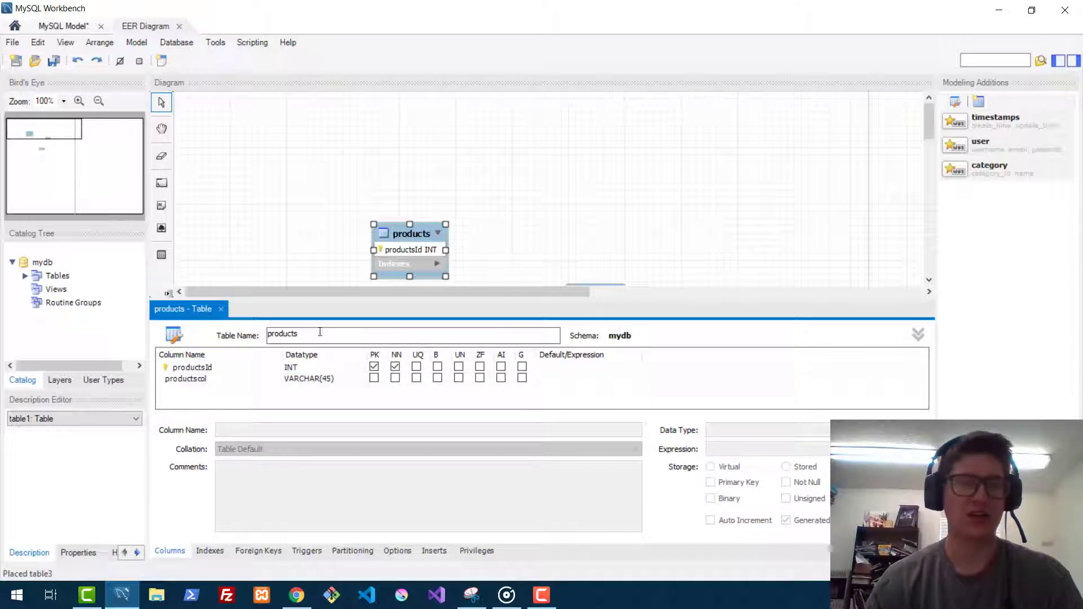
key(BackSpace)
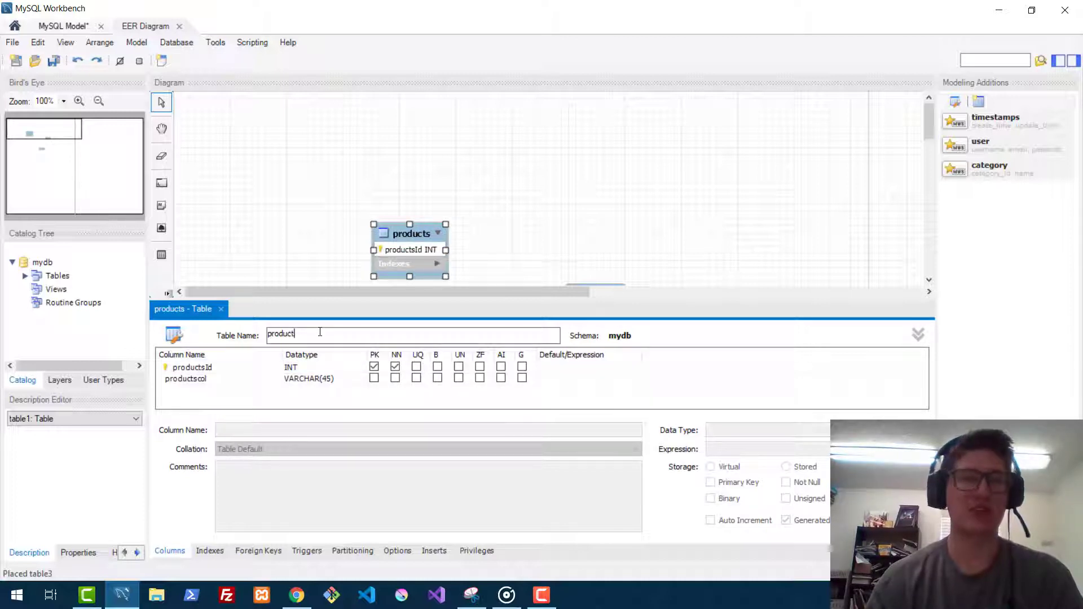
Rename the product table's primary key column productId and make it auto-increment.
double_click(215, 373)
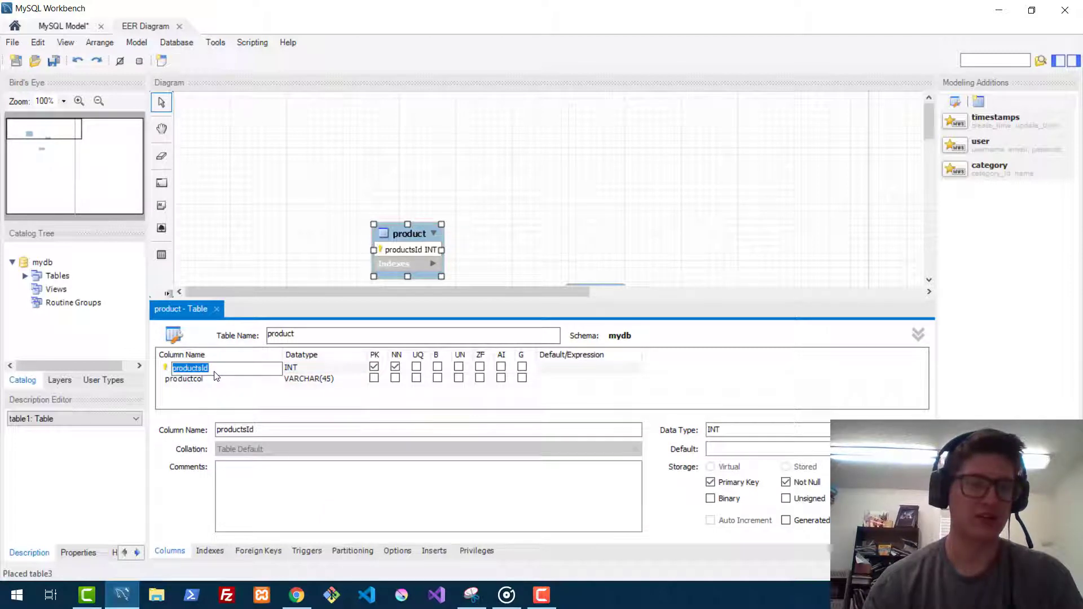
key(Right)
key(Left)
key(Left)
key(BackSpace)
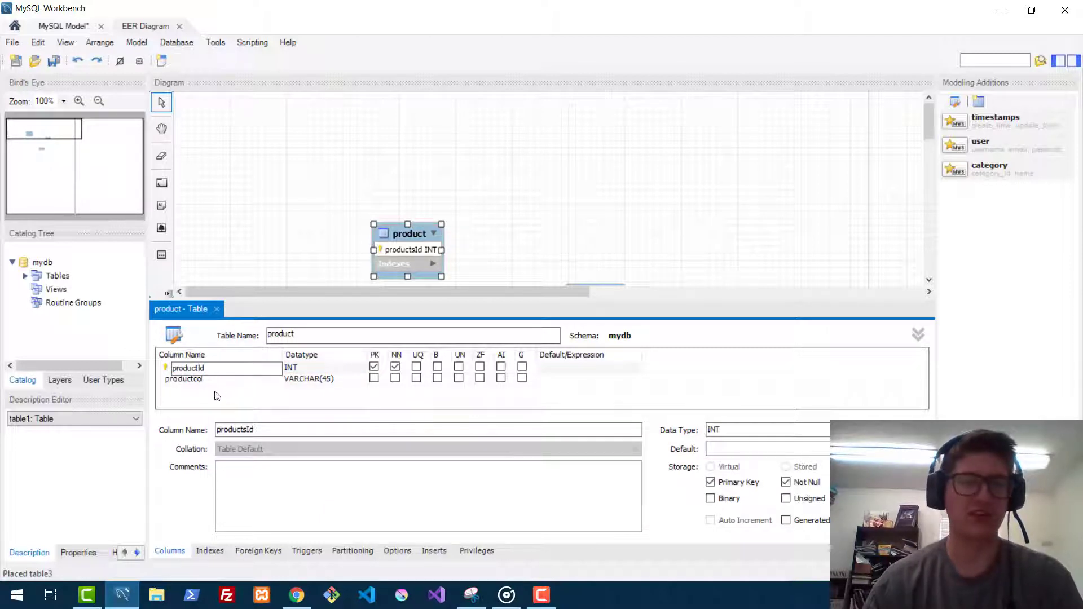
key(Return)
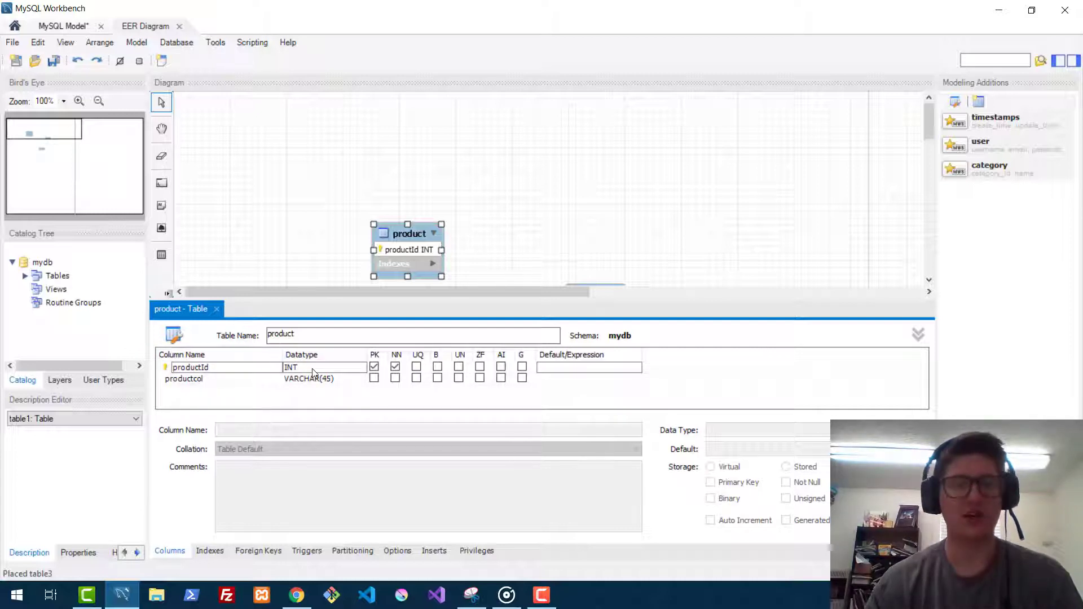
click(503, 370)
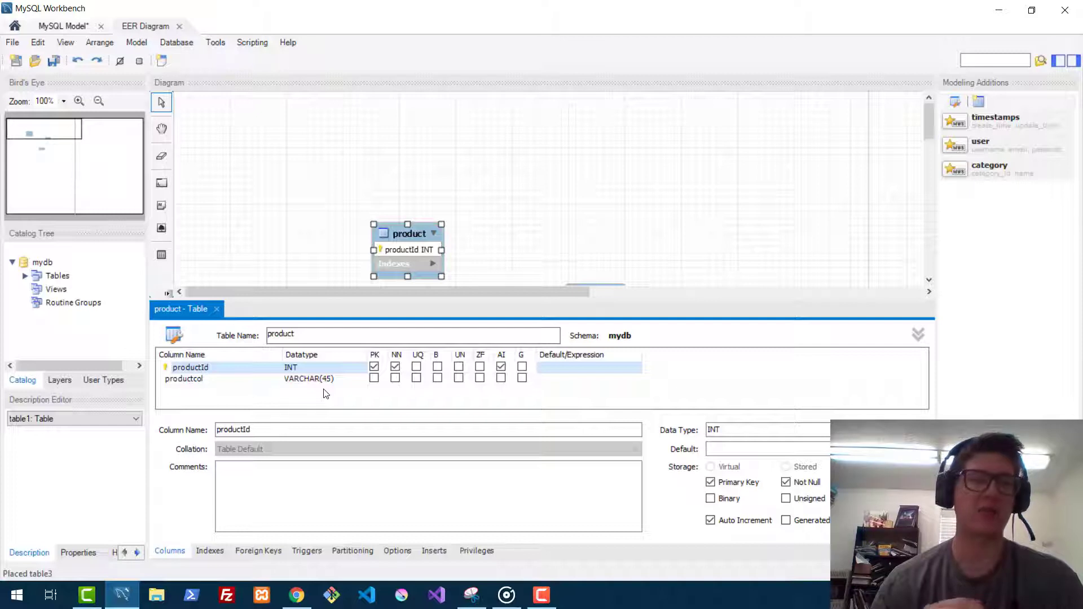
Rename the second column of the product table productTitle.
double_click(243, 379)
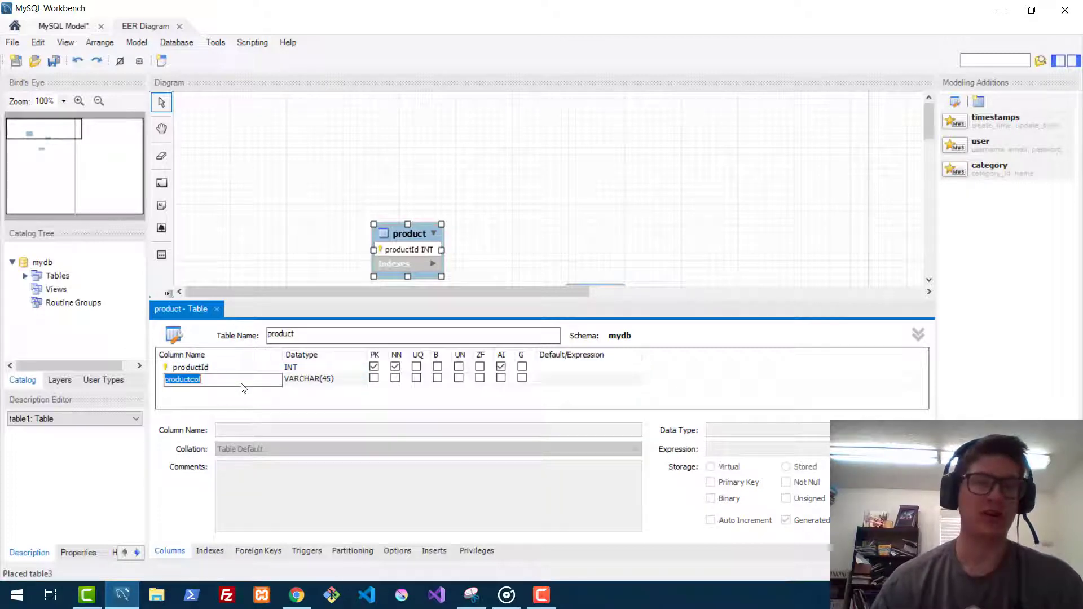
key(End)
key(BackSpace)
key(BackSpace)
key(BackSpace)
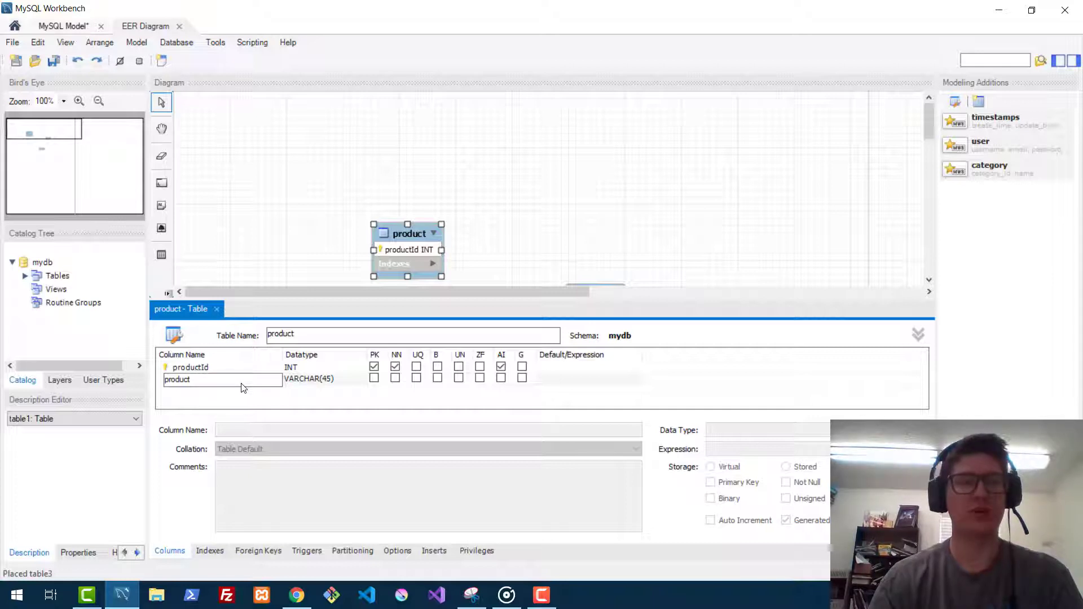
text(Title)
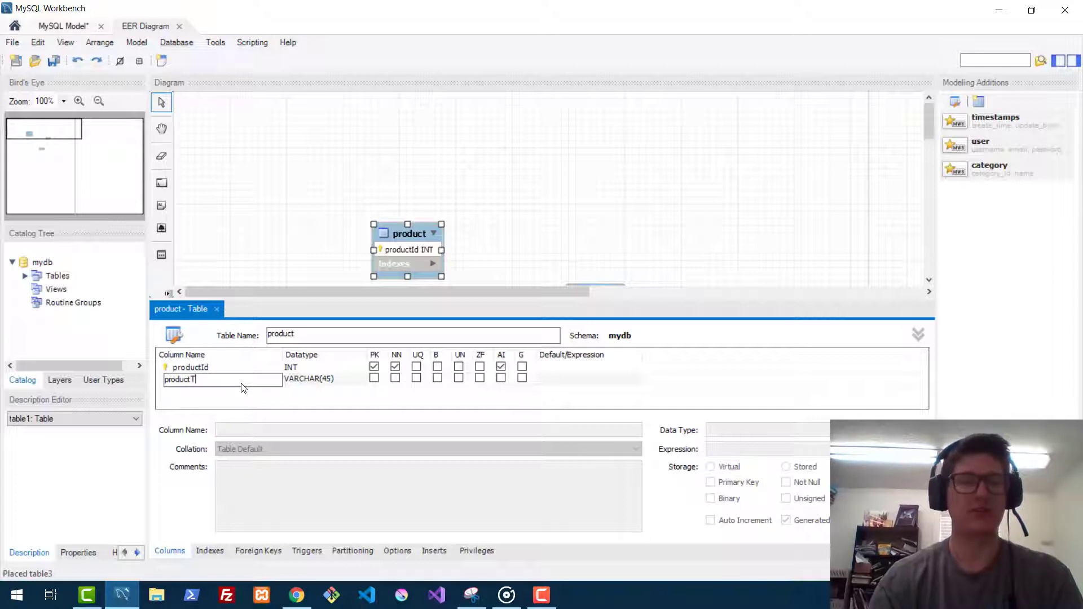
Mark the productTitle column as not null and add a third column with its default name to the product table.
click(340, 376)
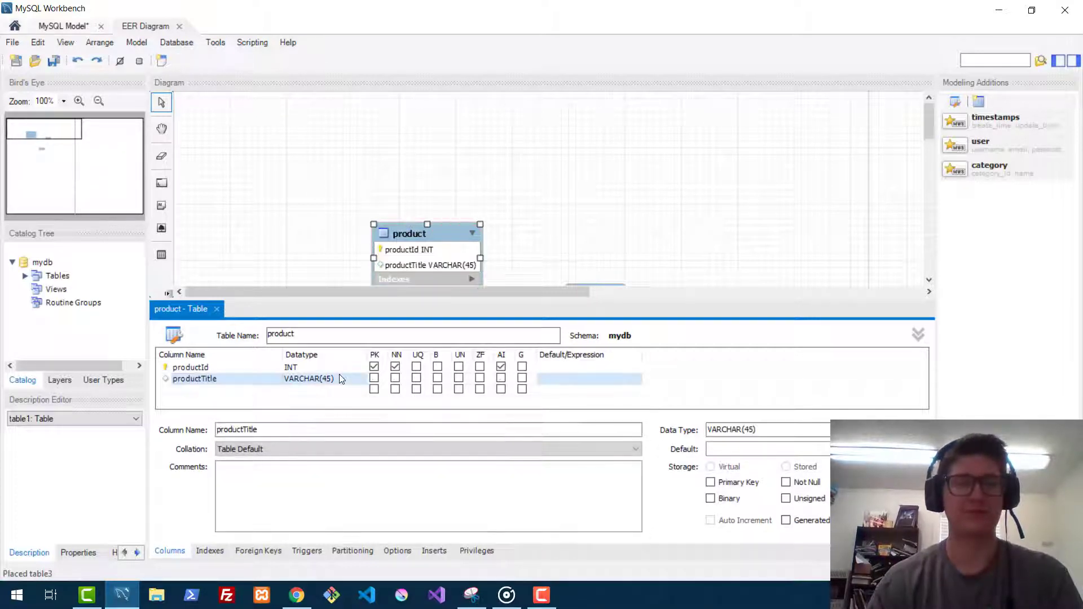
click(349, 378)
double_click(348, 378)
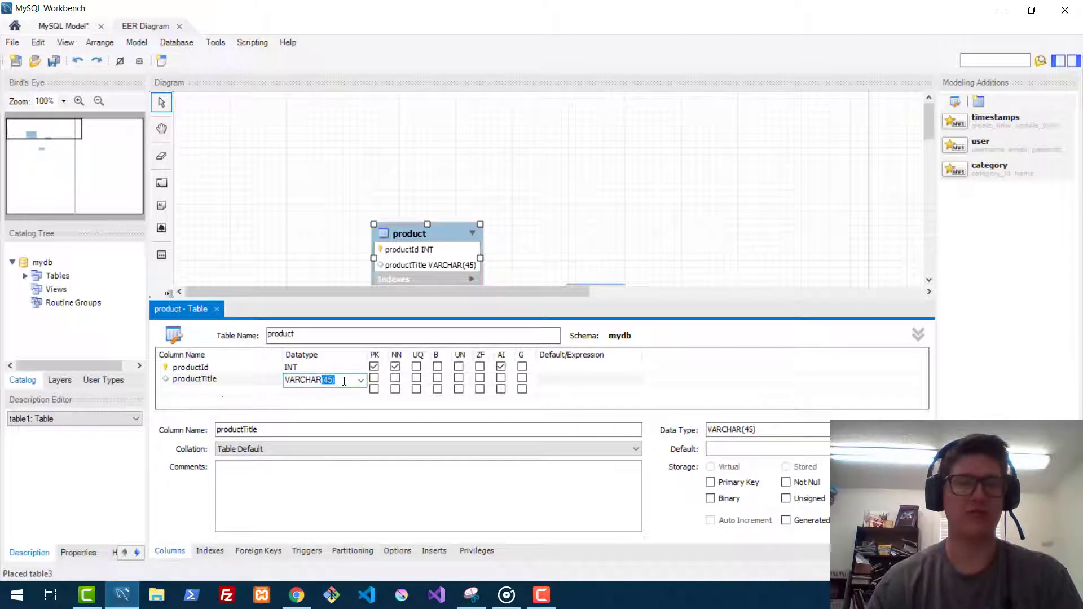
click(199, 394)
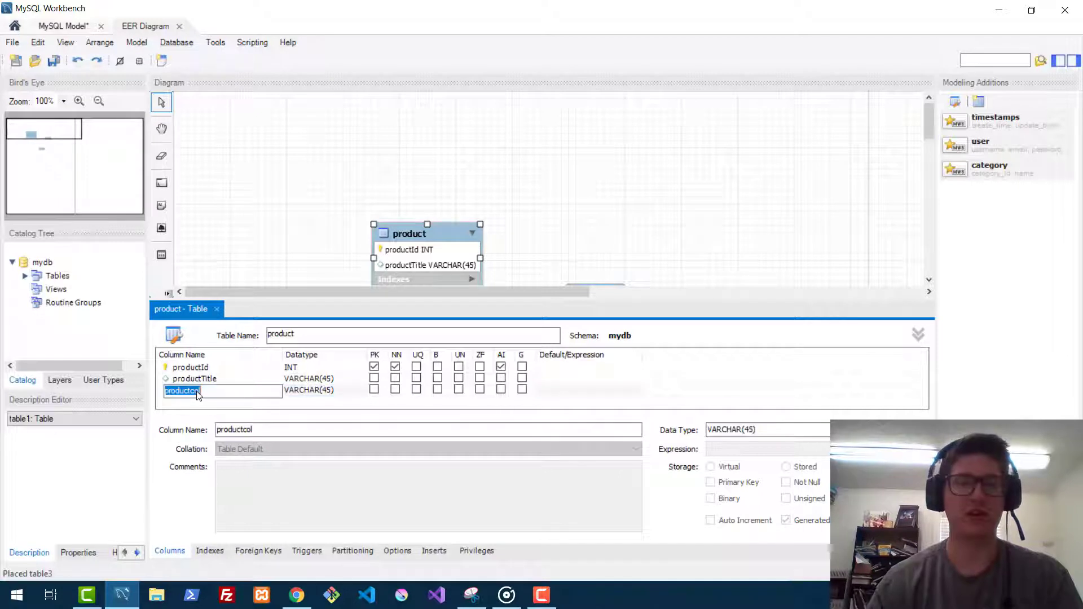
click(395, 378)
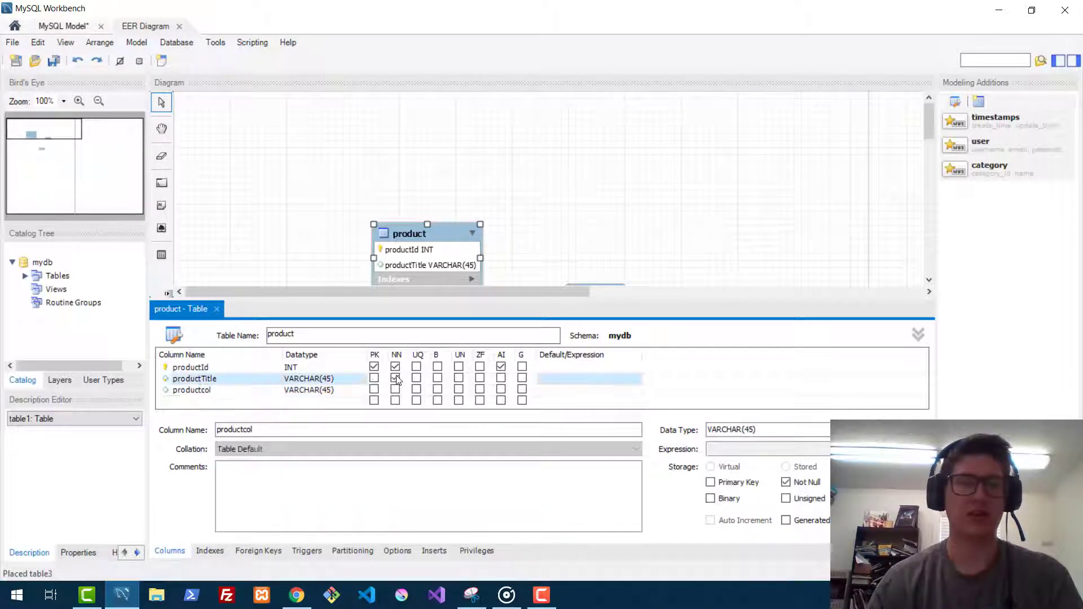
Rename the third column of the product table productDescription.
click(217, 390)
click(220, 391)
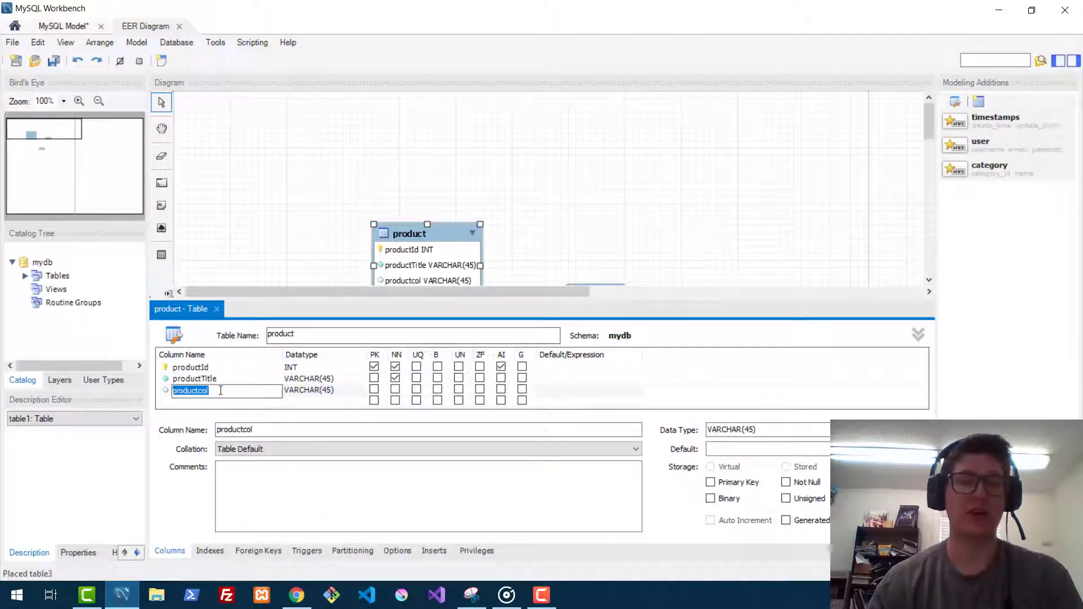
click(221, 391)
key(BackSpace)
key(BackSpace)
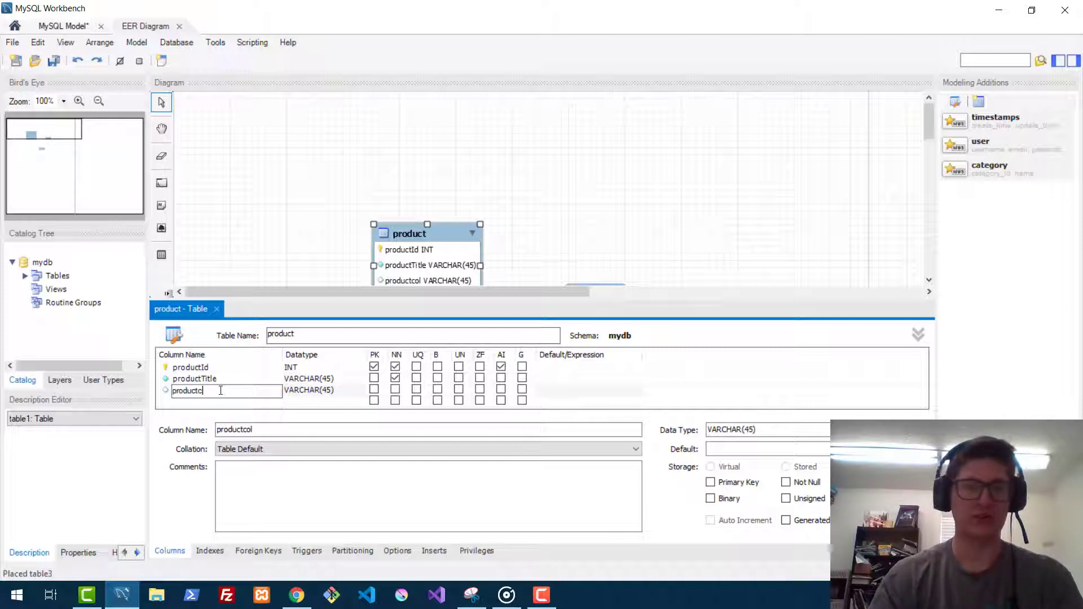
key(BackSpace)
text(cription)
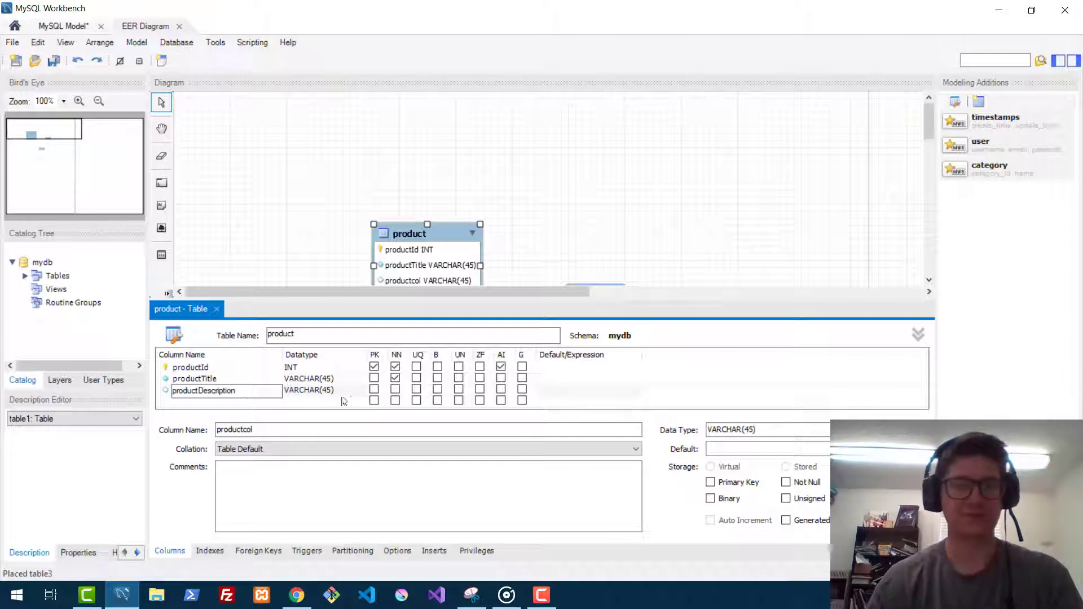
Set the datatype of the productDescription column to MEDIUMTEXT.
click(361, 393)
click(362, 392)
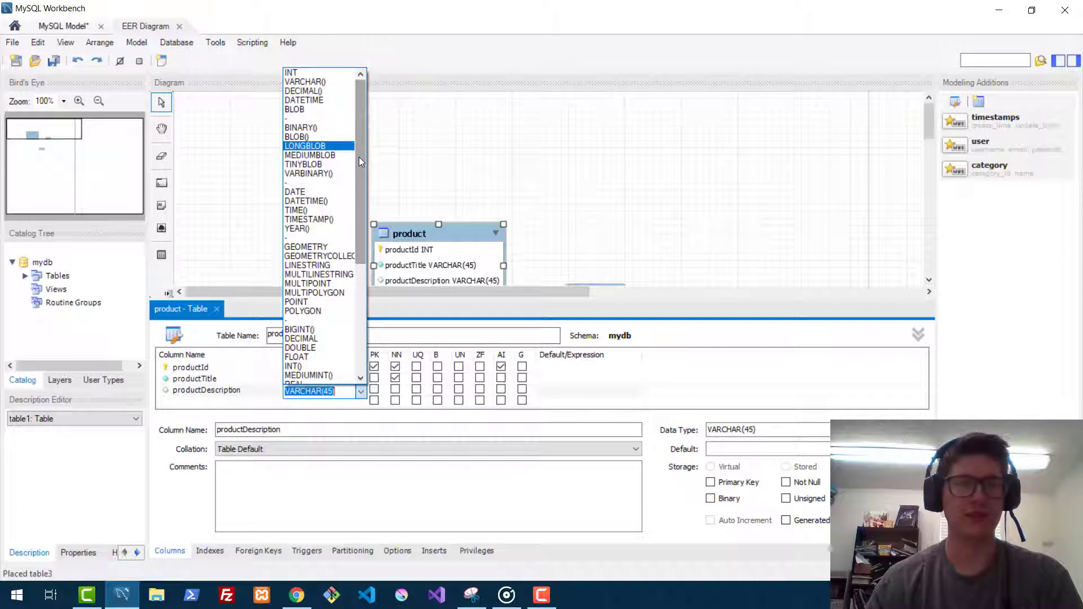
drag(365, 225, 356, 317)
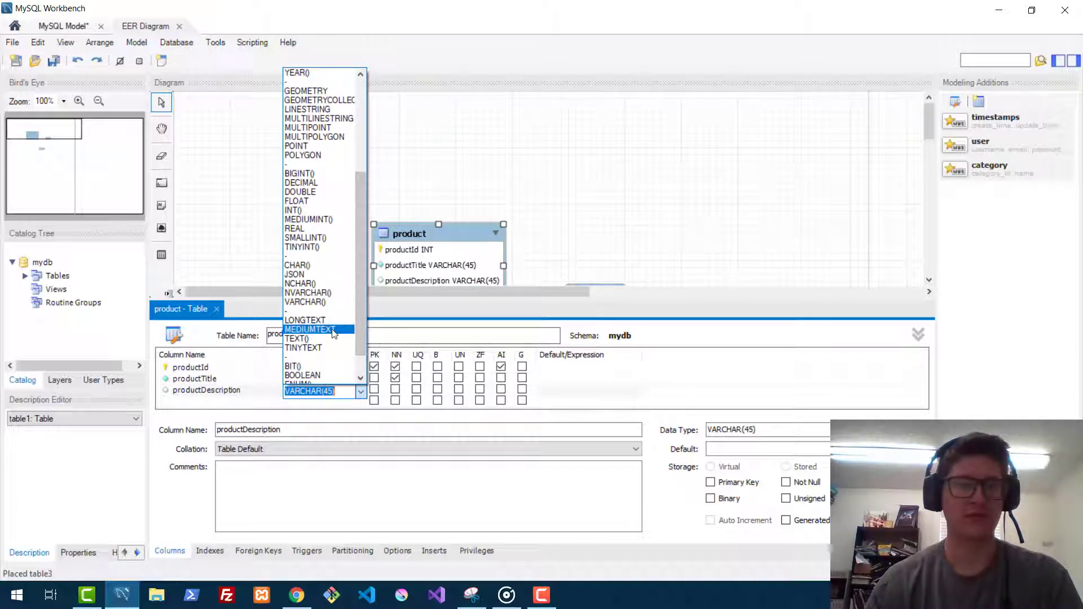
click(333, 330)
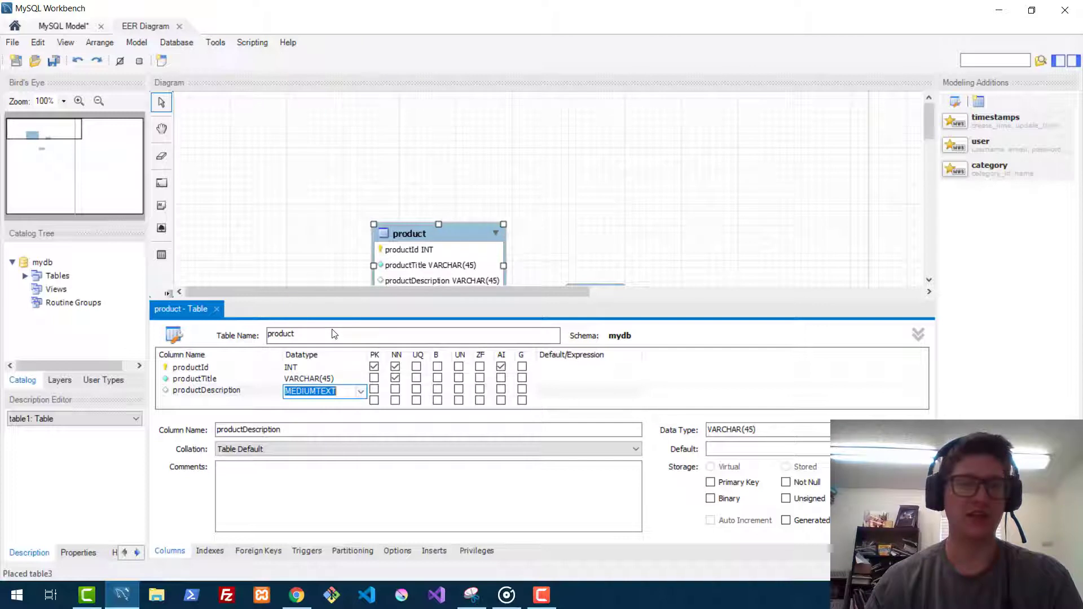
click(361, 392)
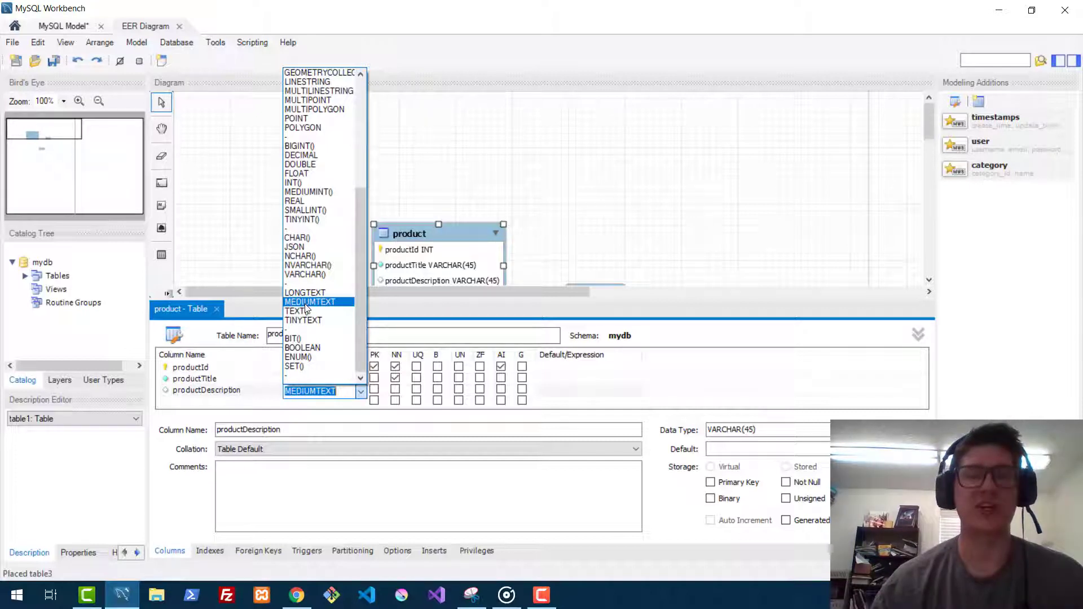
click(305, 304)
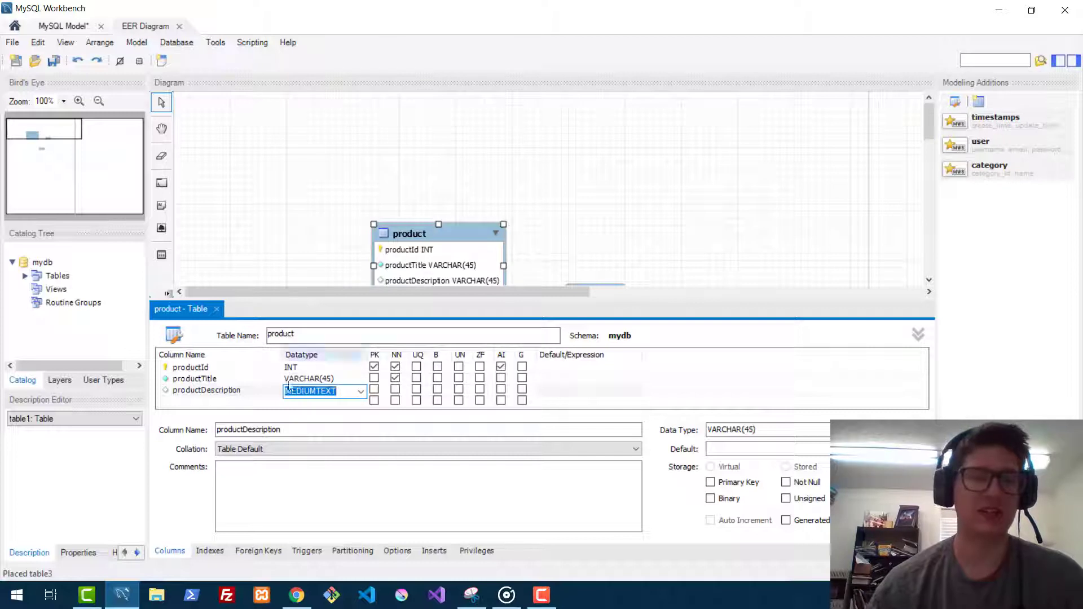
click(209, 404)
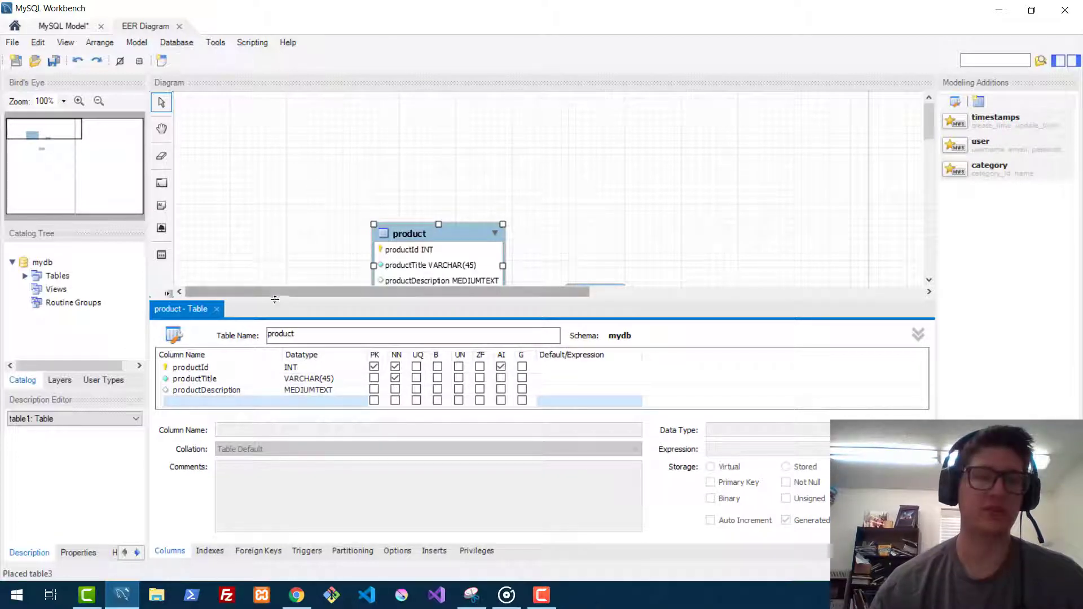
Add a fourth column named productCount to the product table.
drag(273, 296, 293, 248)
double_click(203, 357)
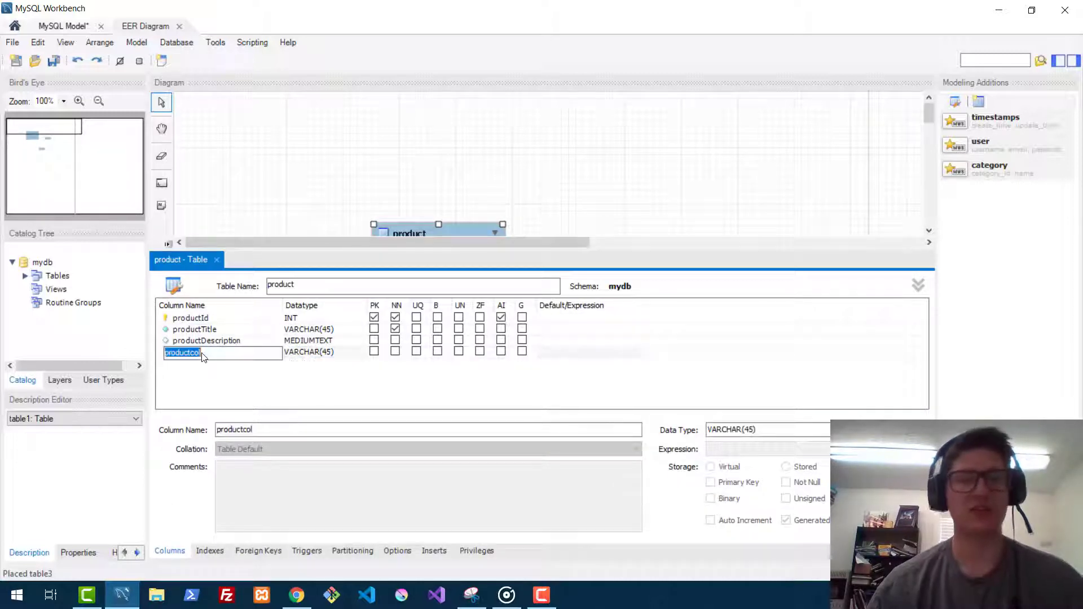
click(203, 358)
key(BackSpace)
key(BackSpace)
key(BackSpace)
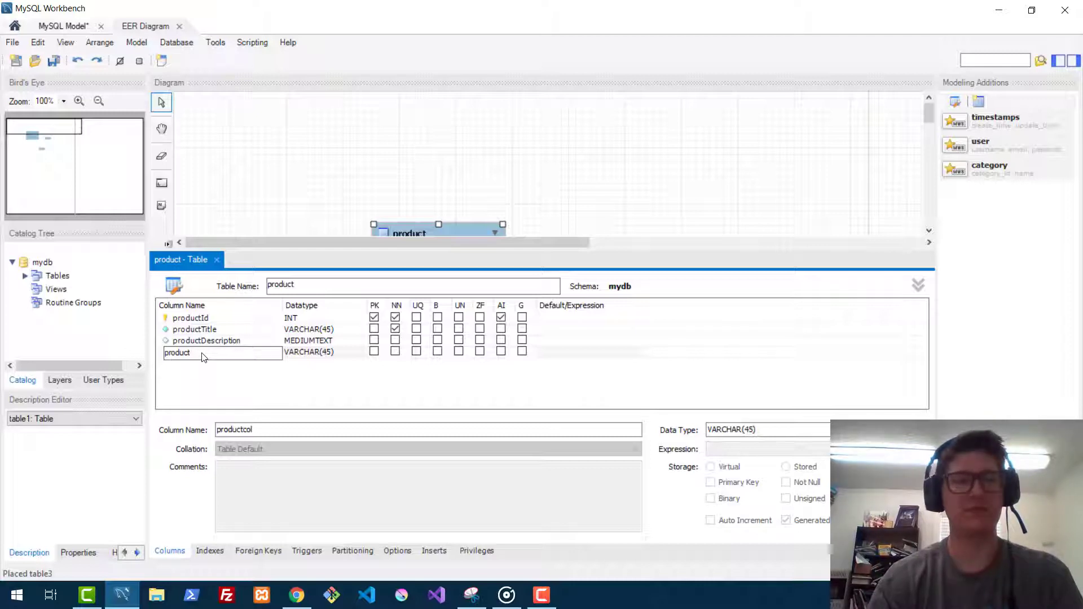
text(Count)
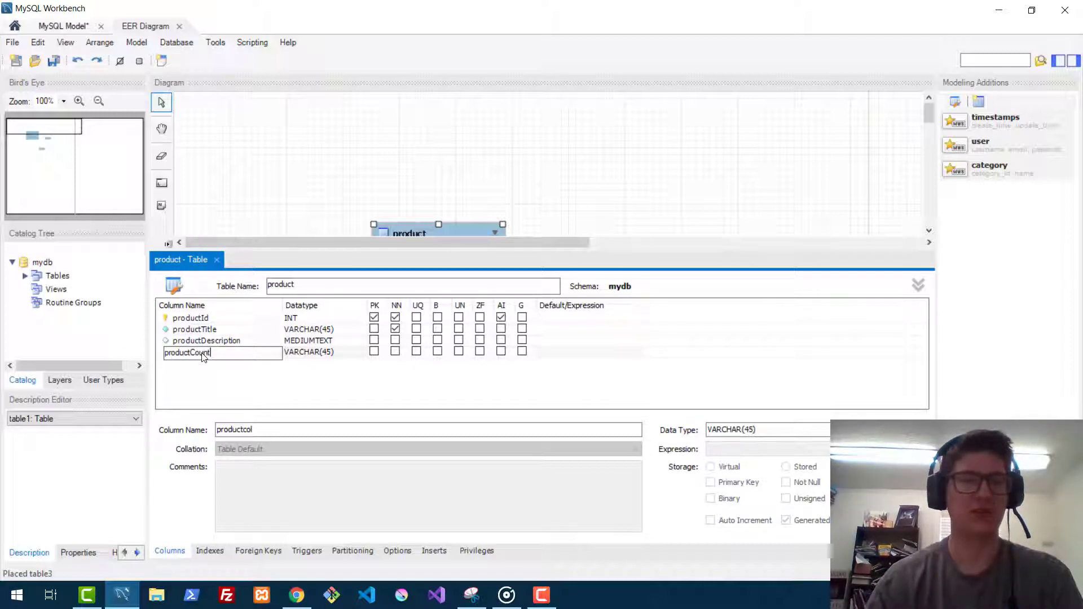
Set the datatype of the productCount column to INT.
click(365, 357)
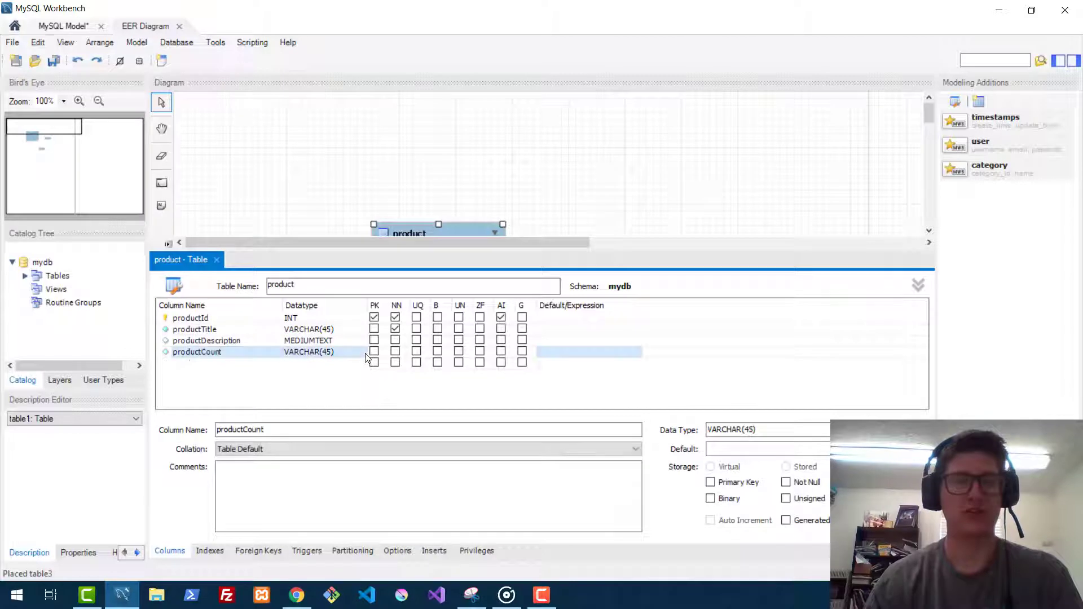
click(356, 353)
click(361, 354)
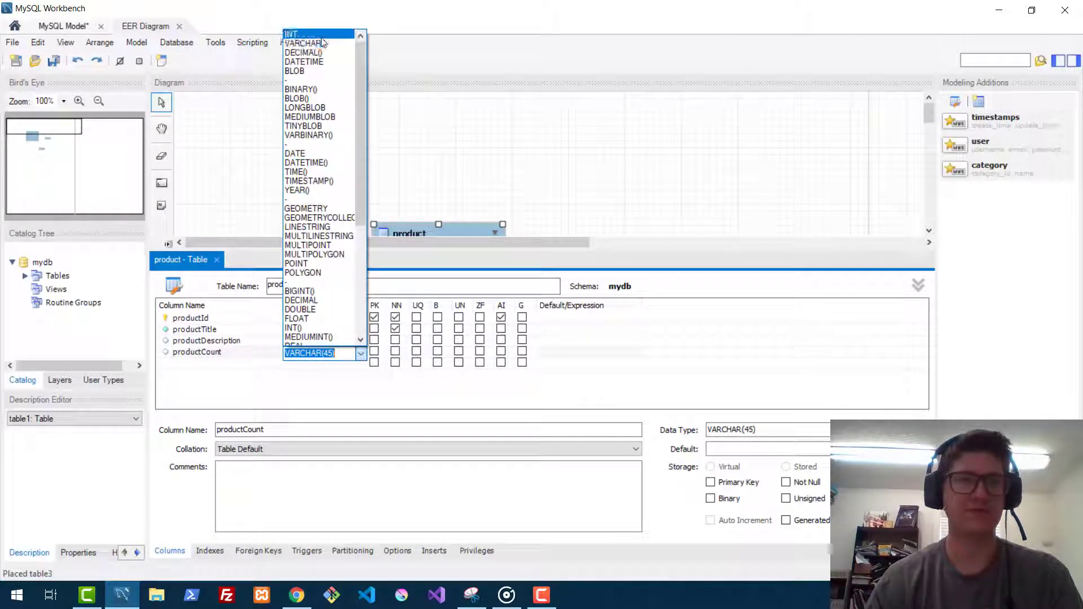
click(319, 35)
click(236, 356)
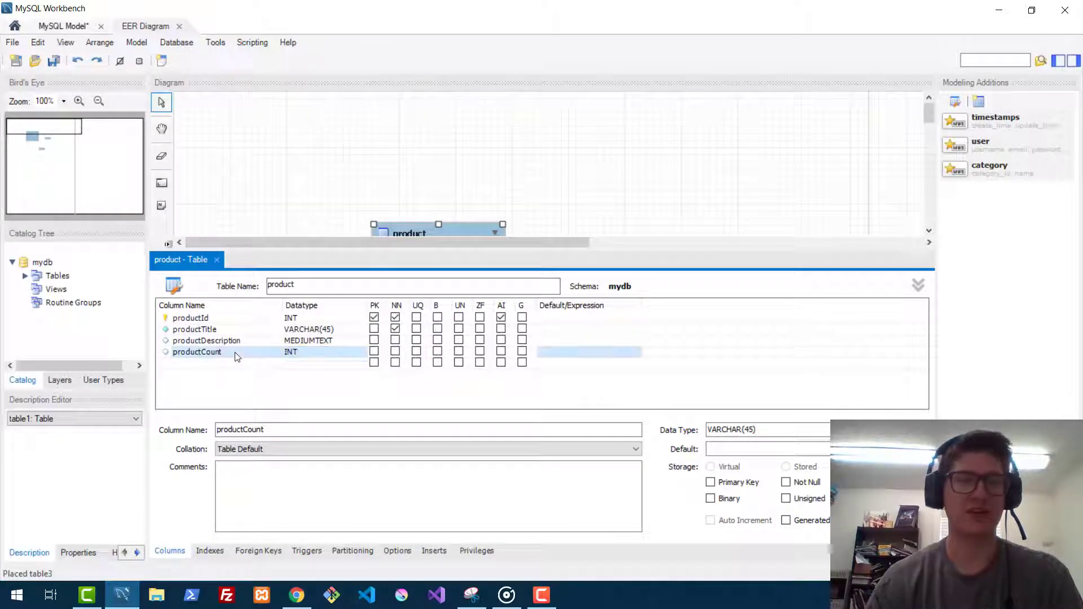
Rename the productCount column productStock and mark it as not null.
click(236, 356)
click(236, 352)
key(BackSpace)
key(BackSpace)
key(BackSpace)
key(BackSpace)
key(BackSpace)
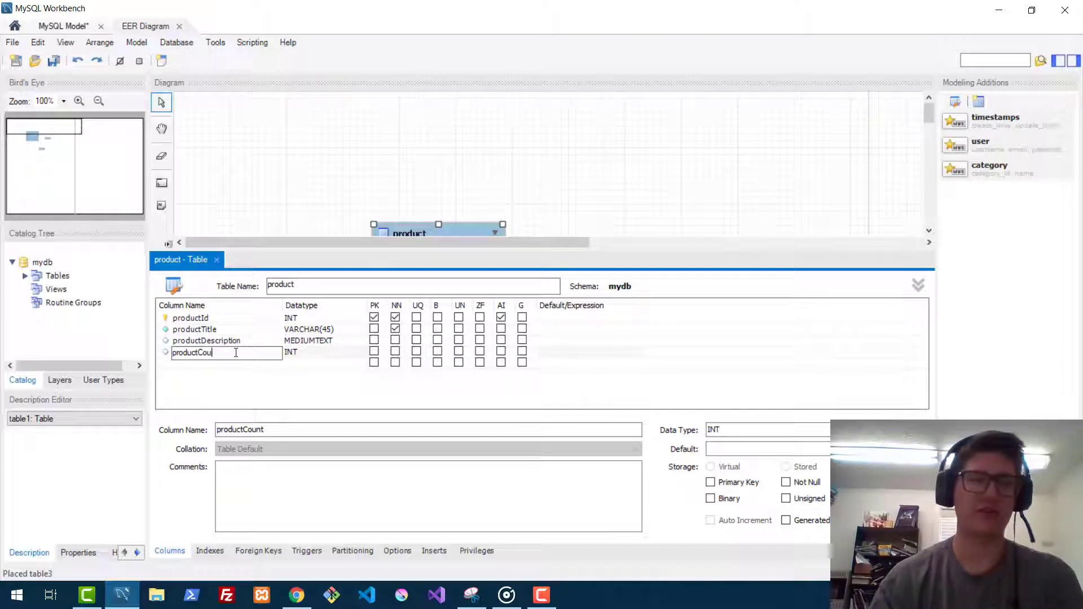
text(Stock)
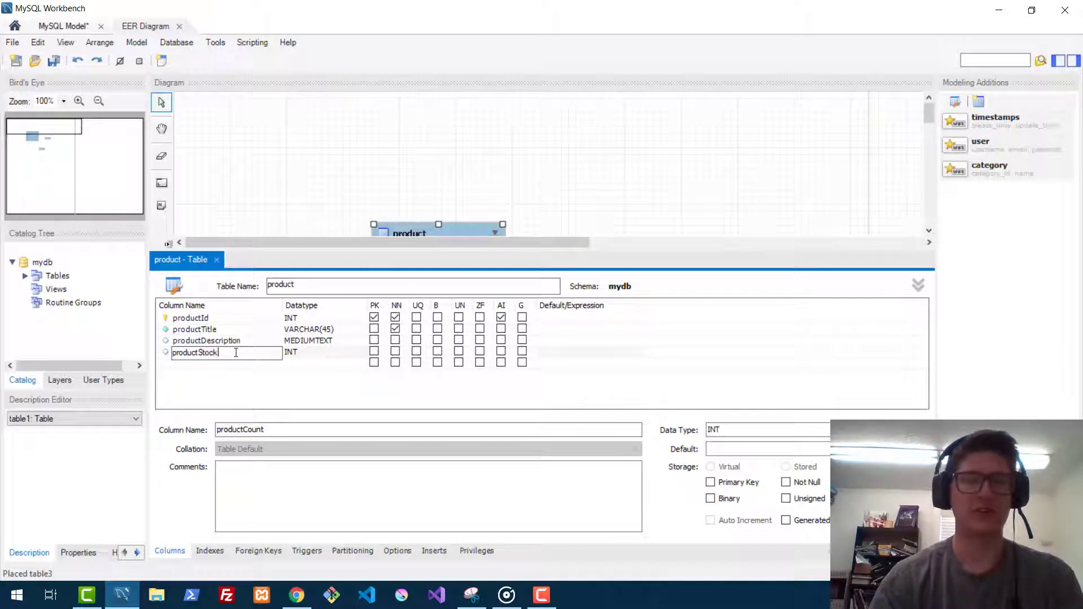
click(211, 367)
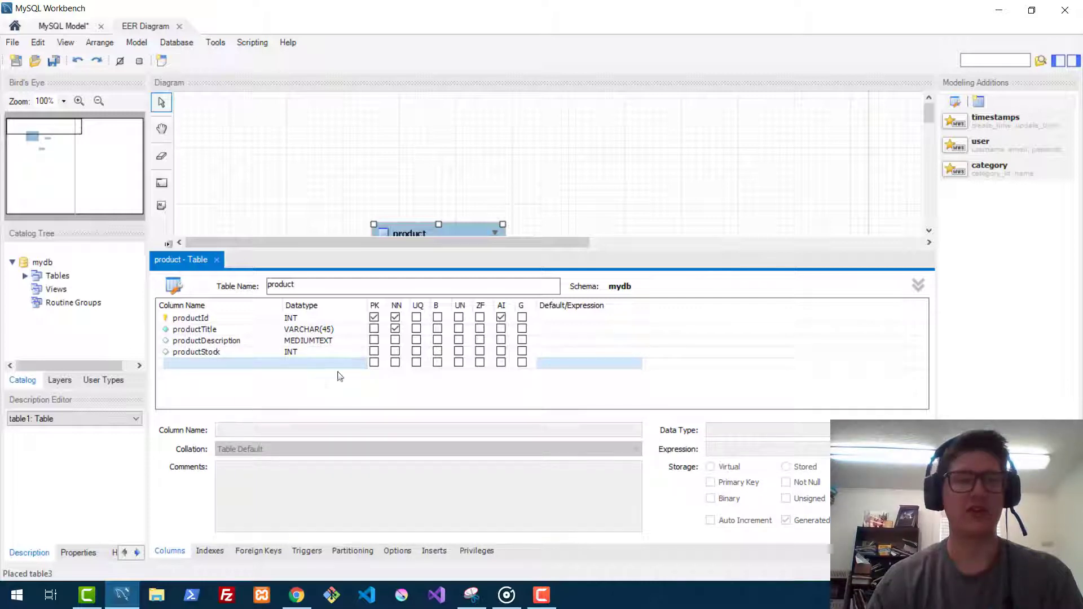
click(395, 352)
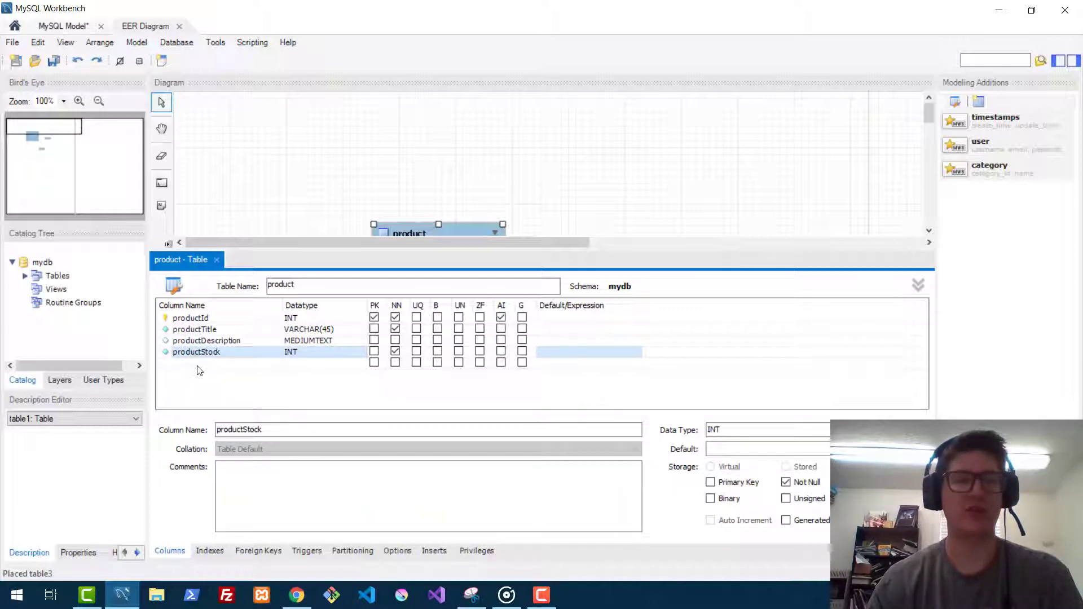
Add a fifth column named productNumber to the product table.
click(218, 366)
click(217, 364)
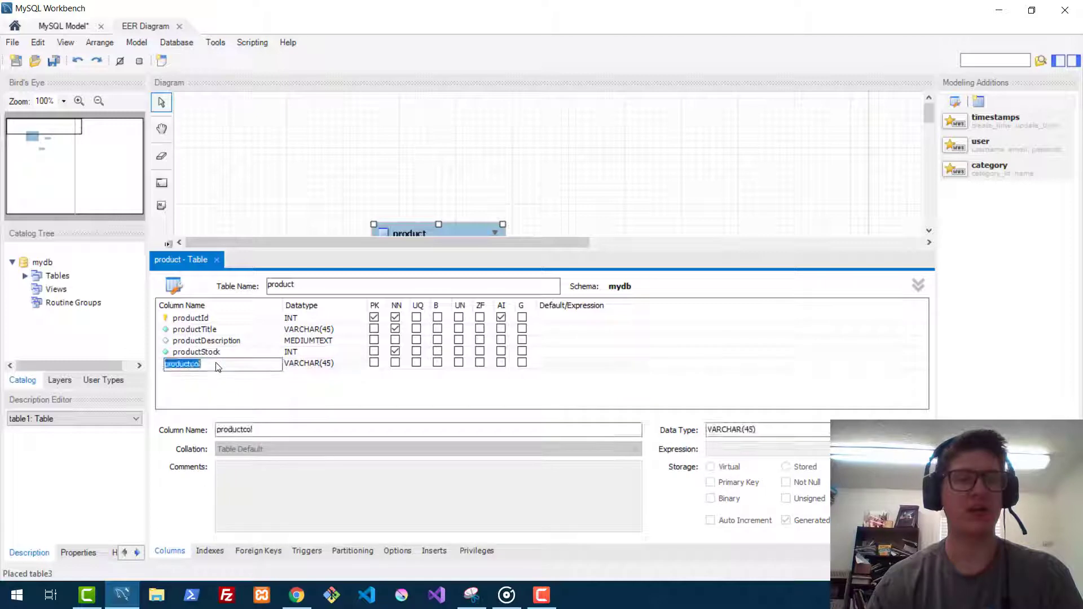
click(217, 363)
key(BackSpace)
key(BackSpace)
key(BackSpace)
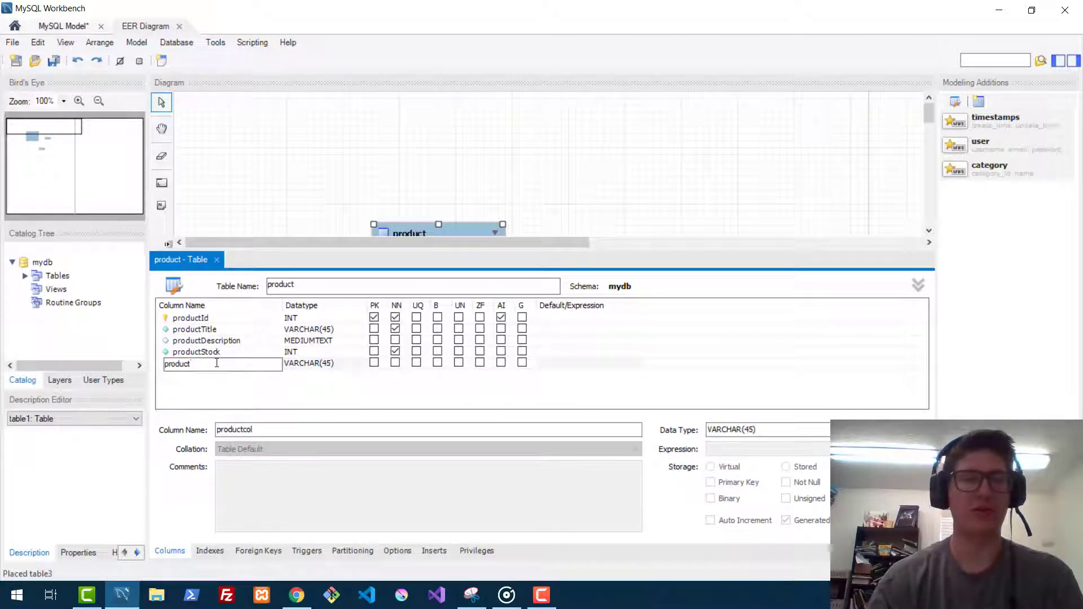
text(W)
key(BackSpace)
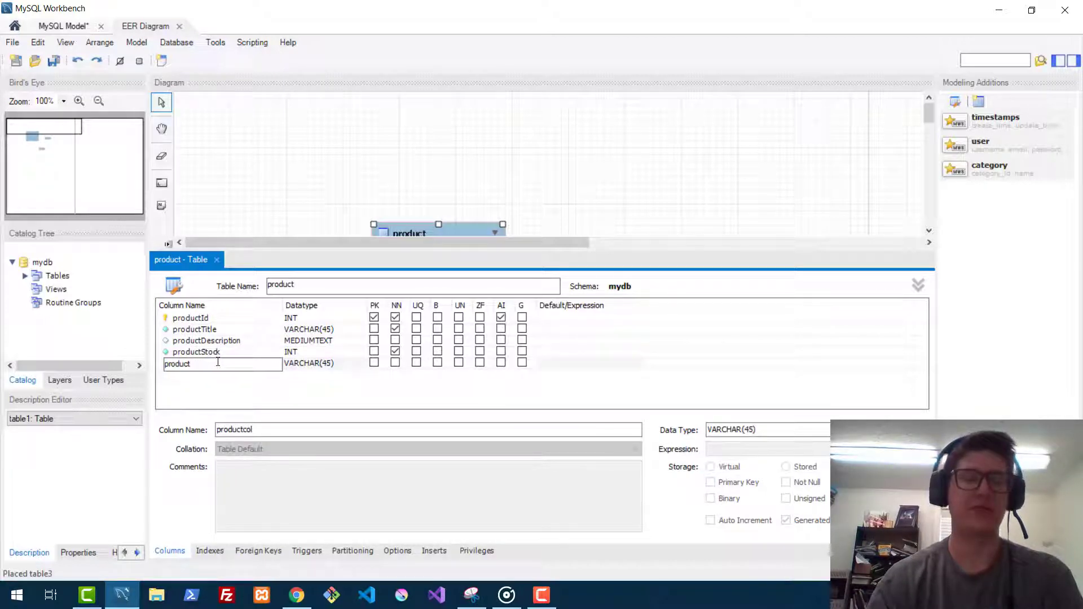
text(Number)
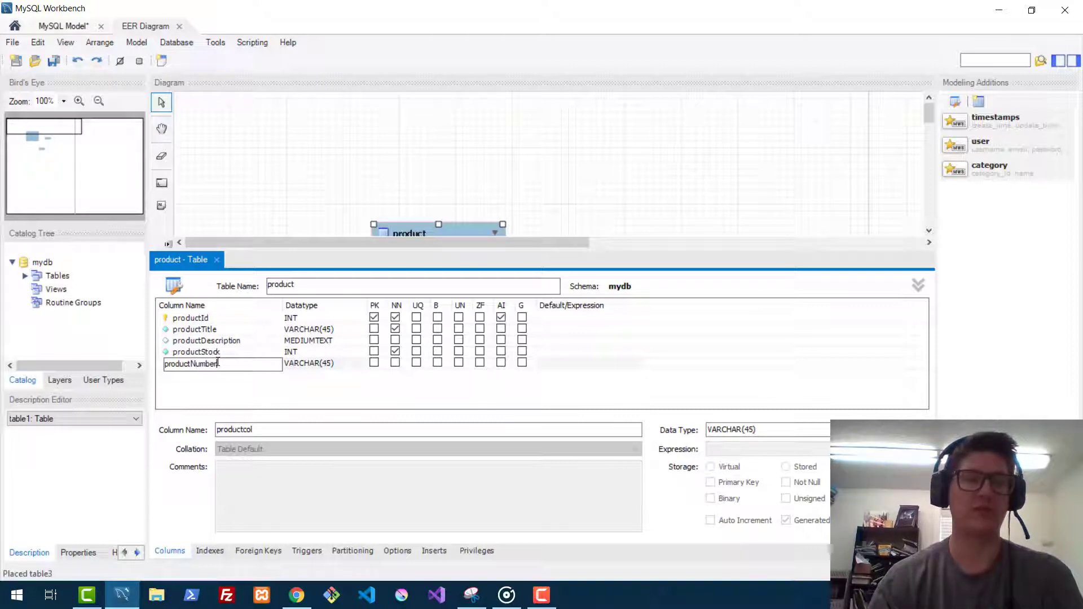
Set the datatype of the productNumber column to INT and mark the column as not null.
click(361, 368)
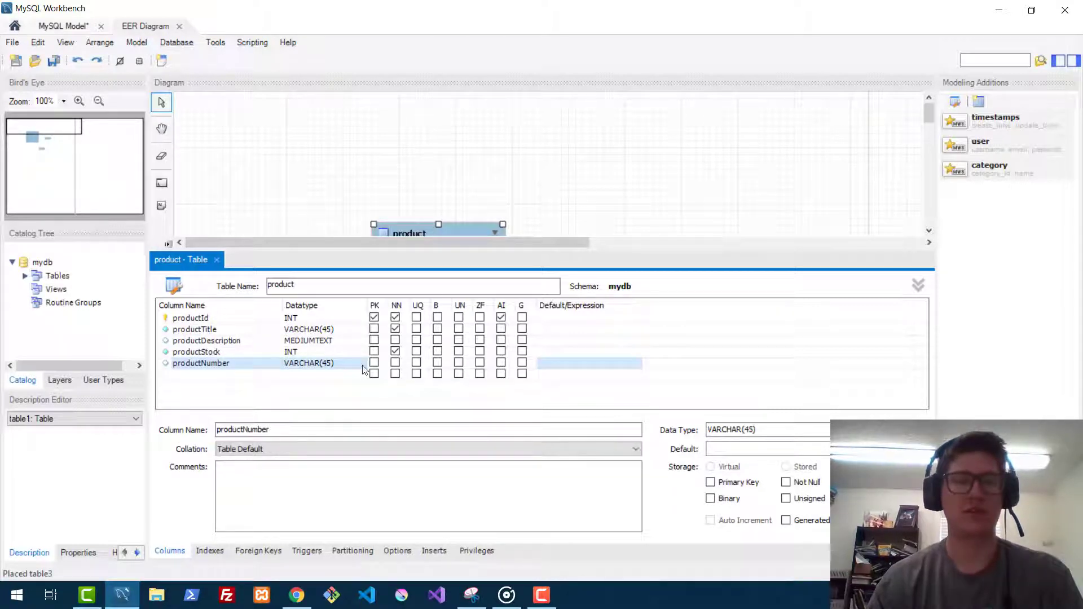
click(362, 367)
click(360, 365)
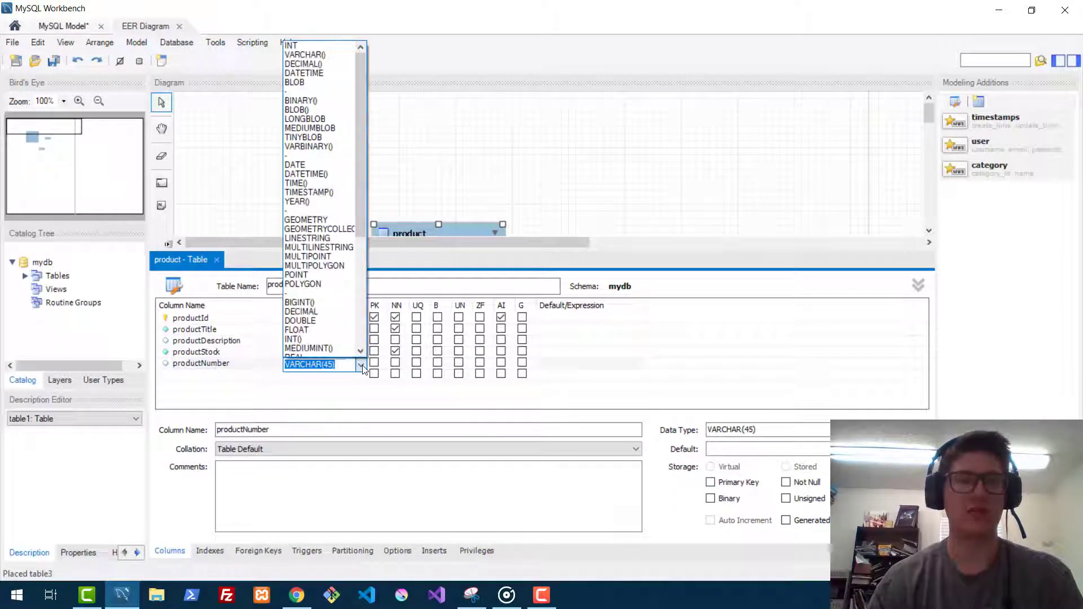
click(296, 45)
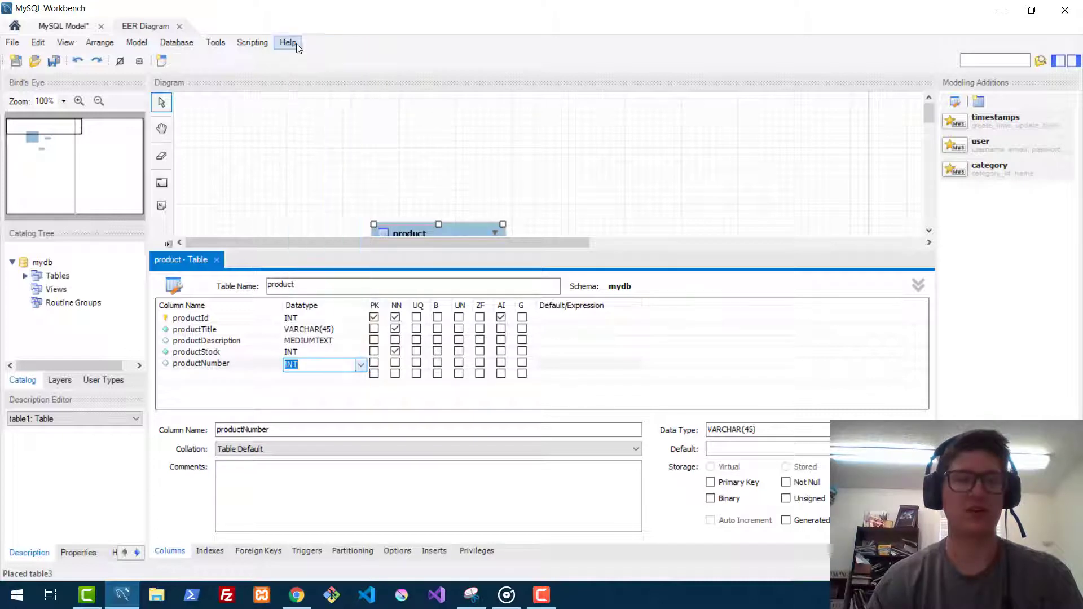
click(395, 364)
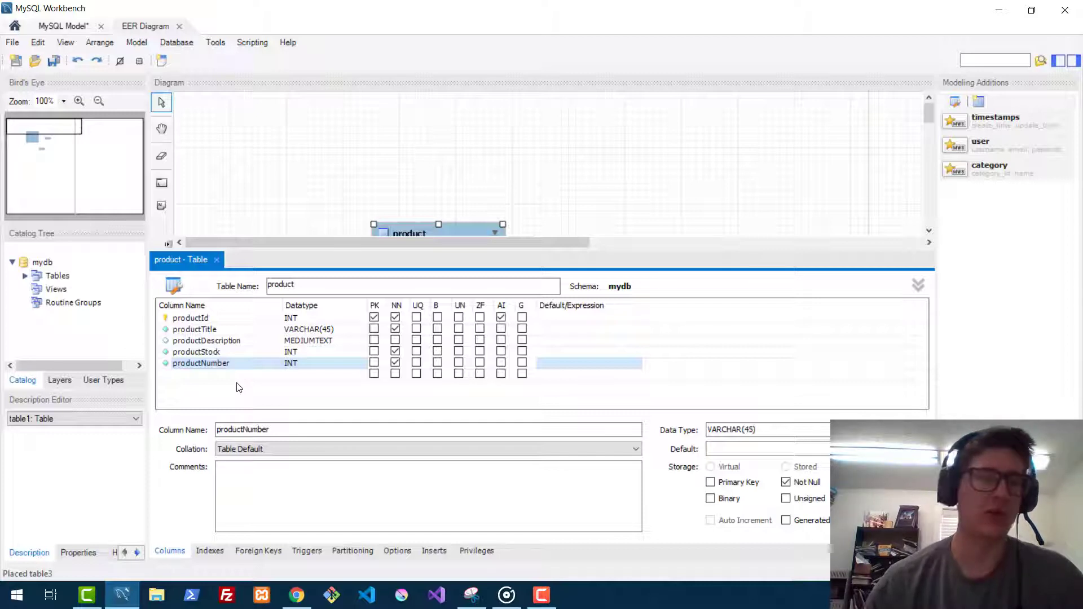
Close the product table's editor, then open table2 for editing and name it category.
click(218, 260)
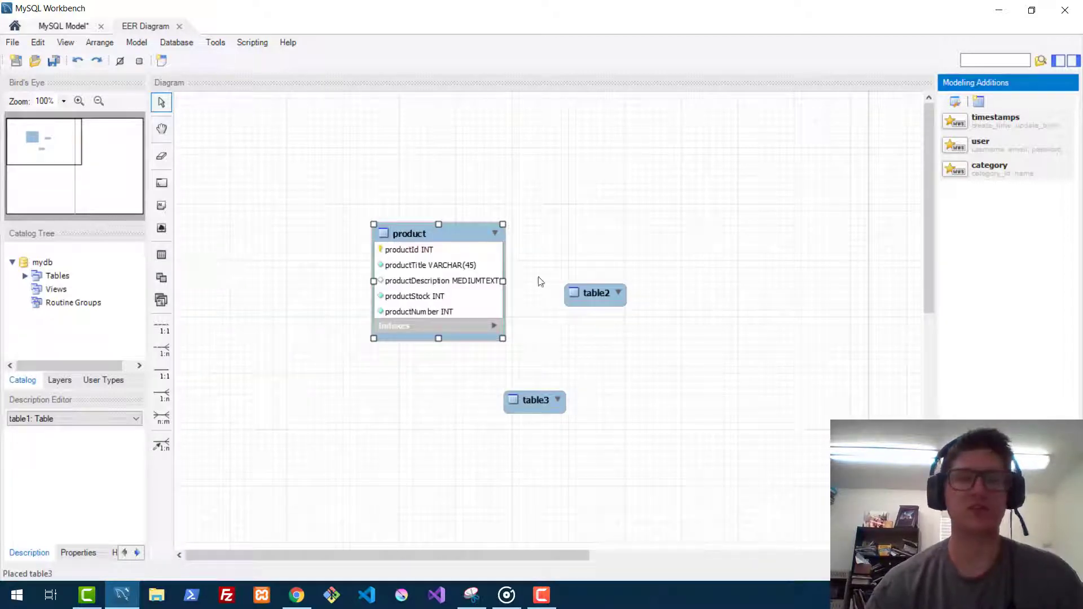
double_click(595, 291)
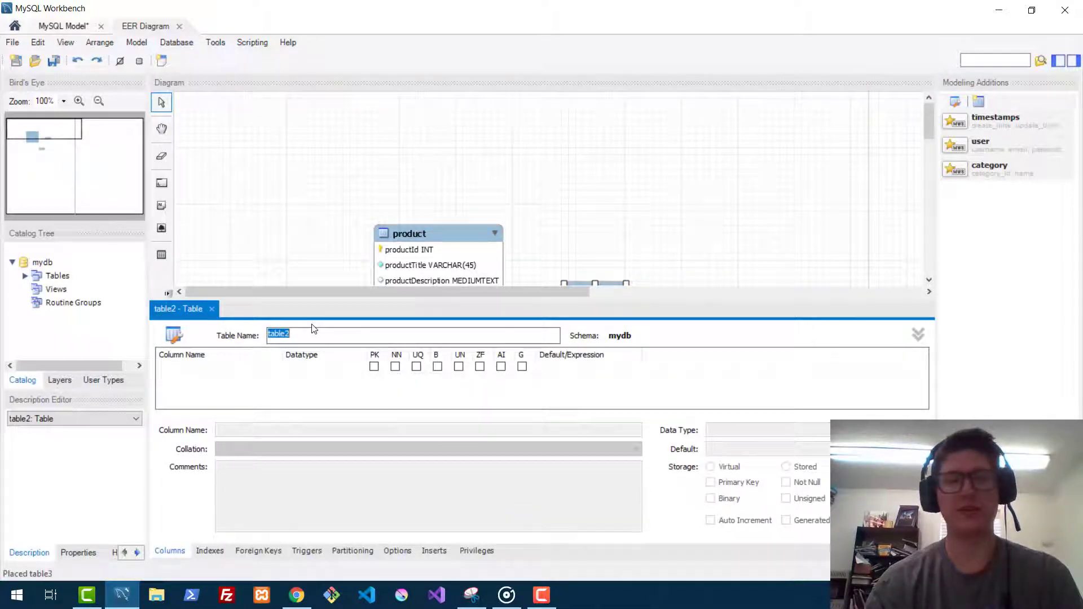
text(category)
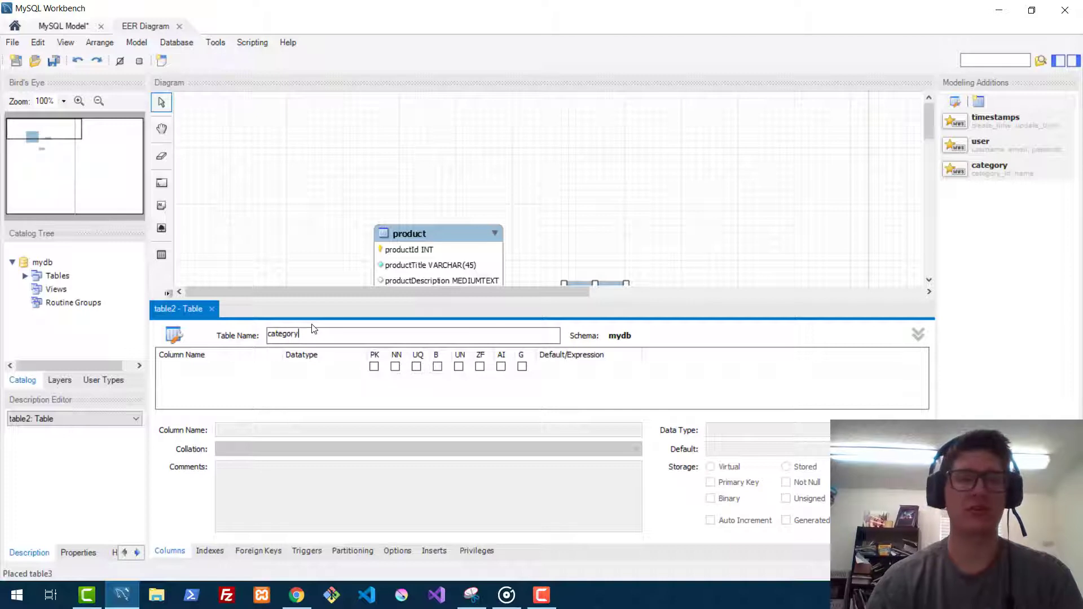
click(207, 371)
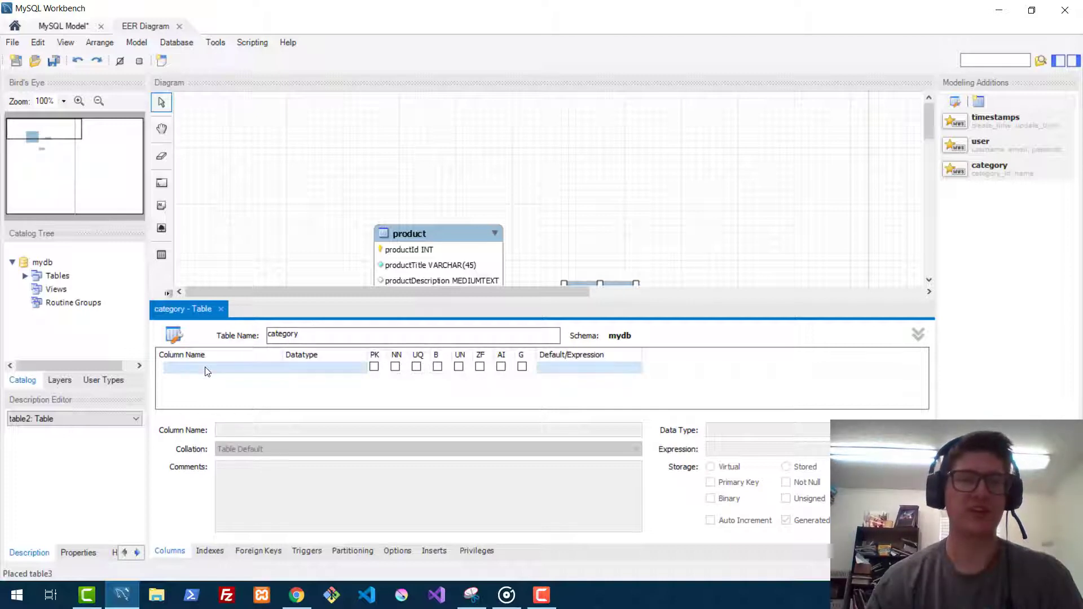
Add a categoryId INT column to the category table and mark it as primary key, not null and auto increment.
click(206, 371)
text(categoryId)
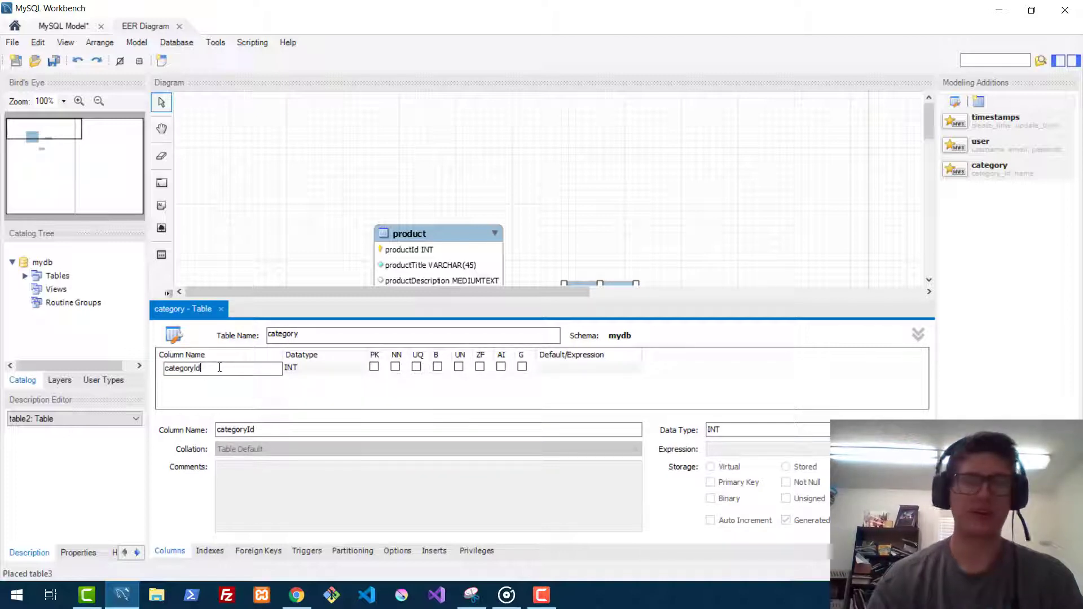
click(374, 367)
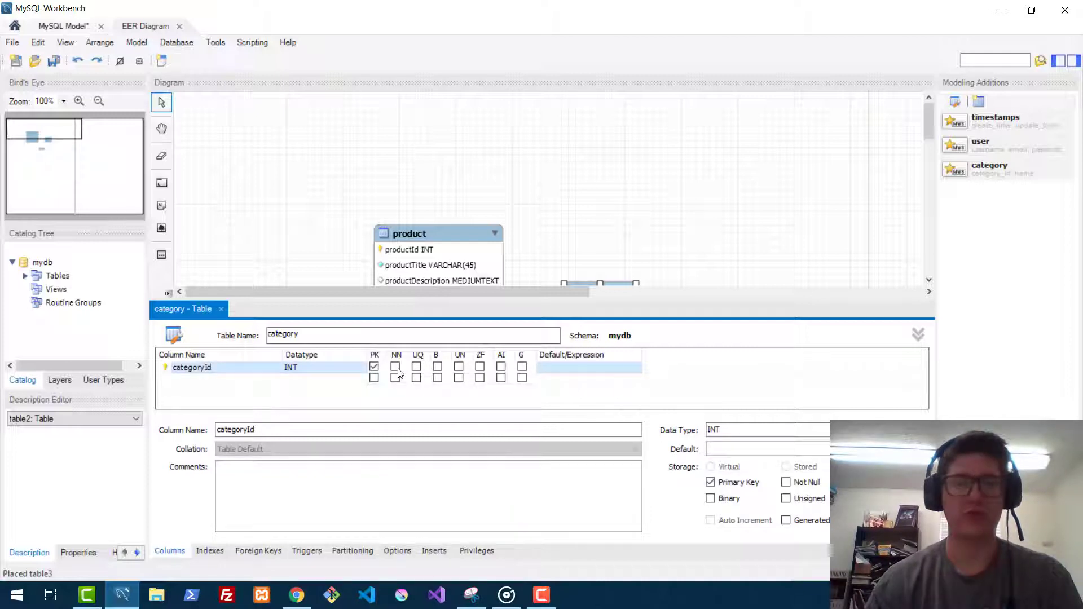
click(396, 367)
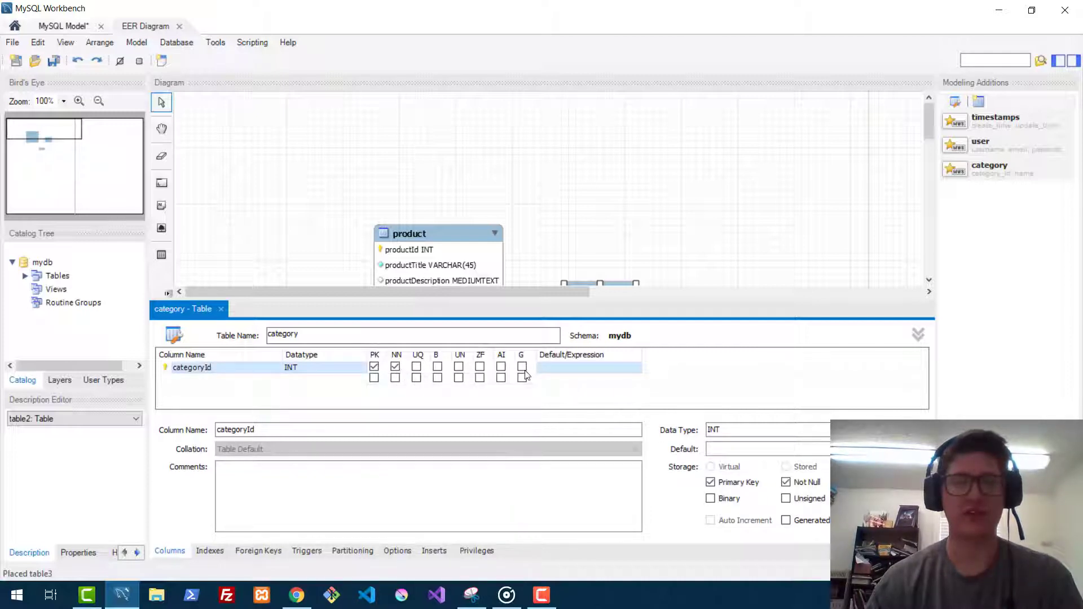
click(500, 367)
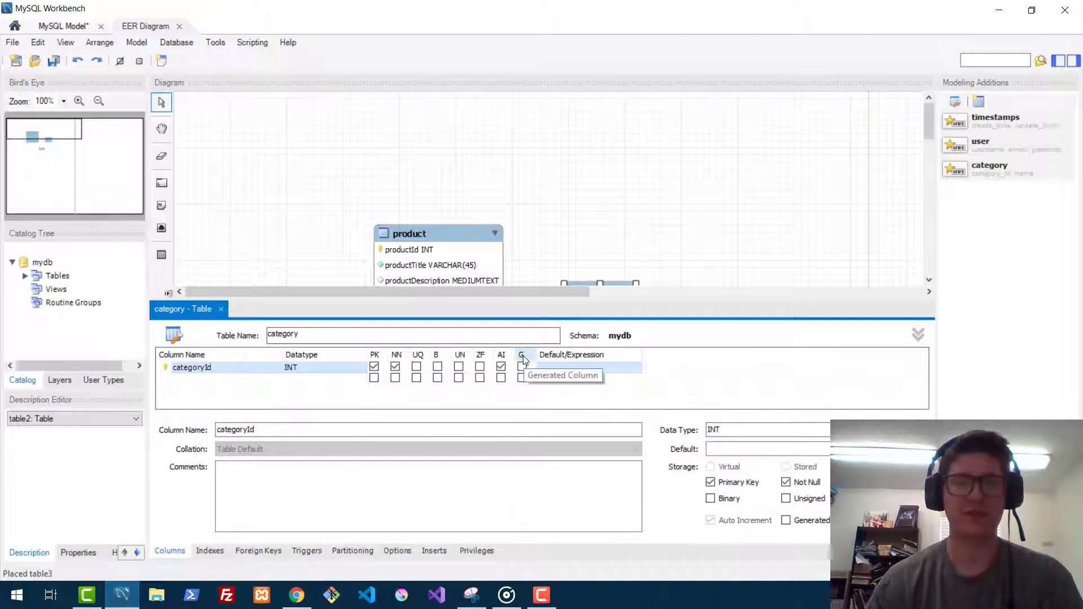
Add a second column named categoryName with datatype VARCHAR(45) to the category table.
click(179, 378)
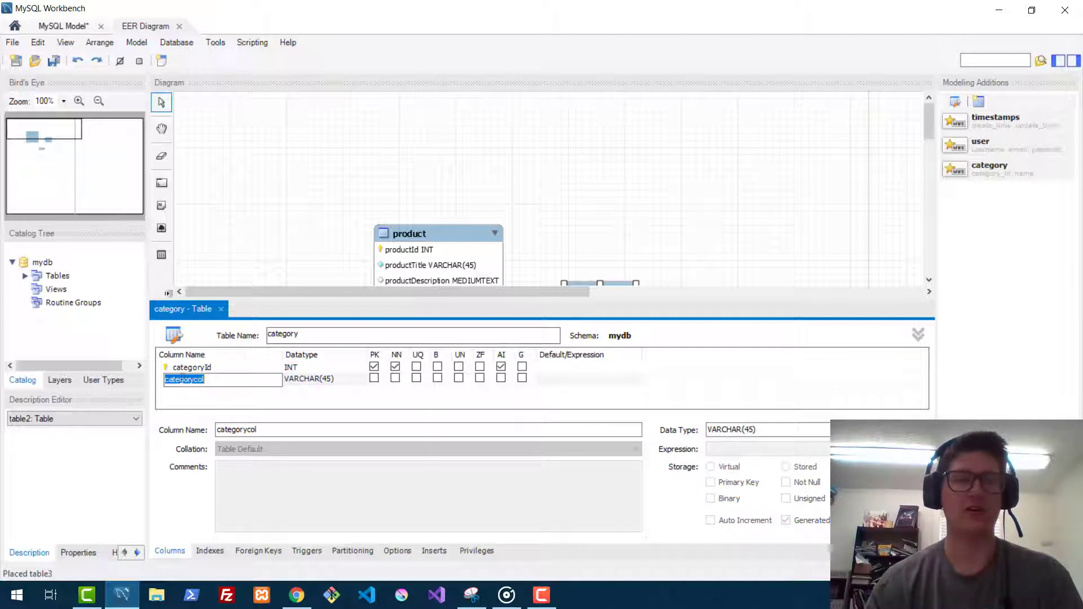
click(220, 379)
key(BackSpace)
key(BackSpace)
key(BackSpace)
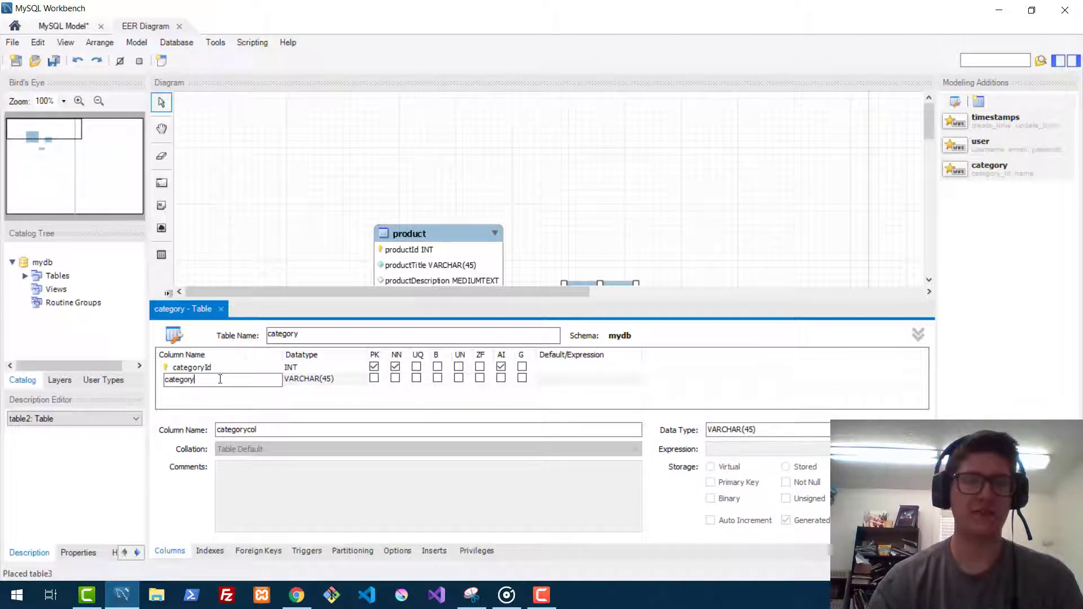
text(Title)
key(BackSpace)
key(BackSpace)
key(BackSpace)
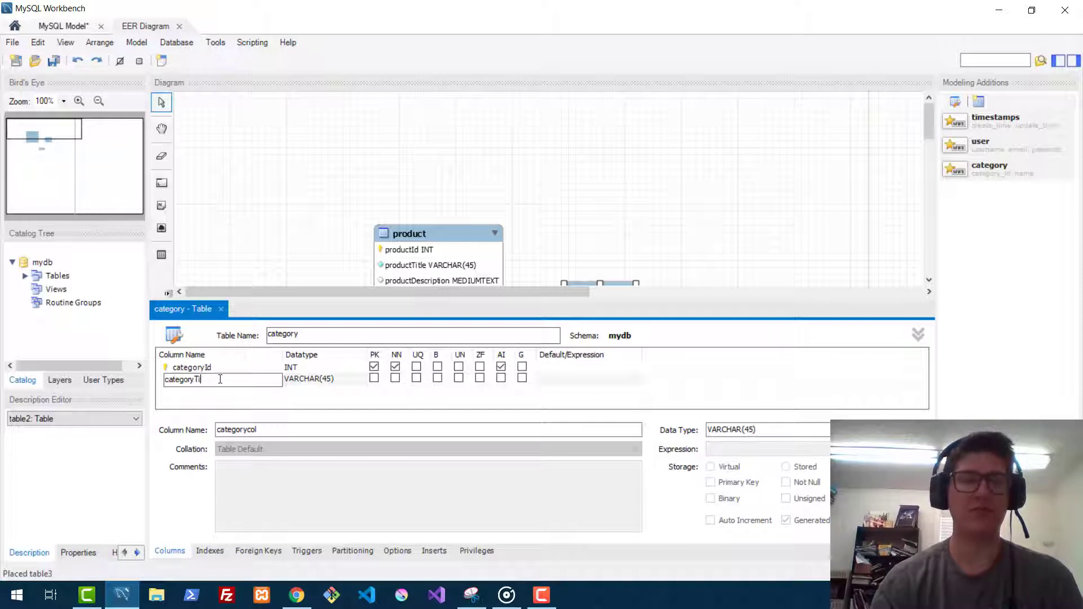
key(BackSpace)
text(Name)
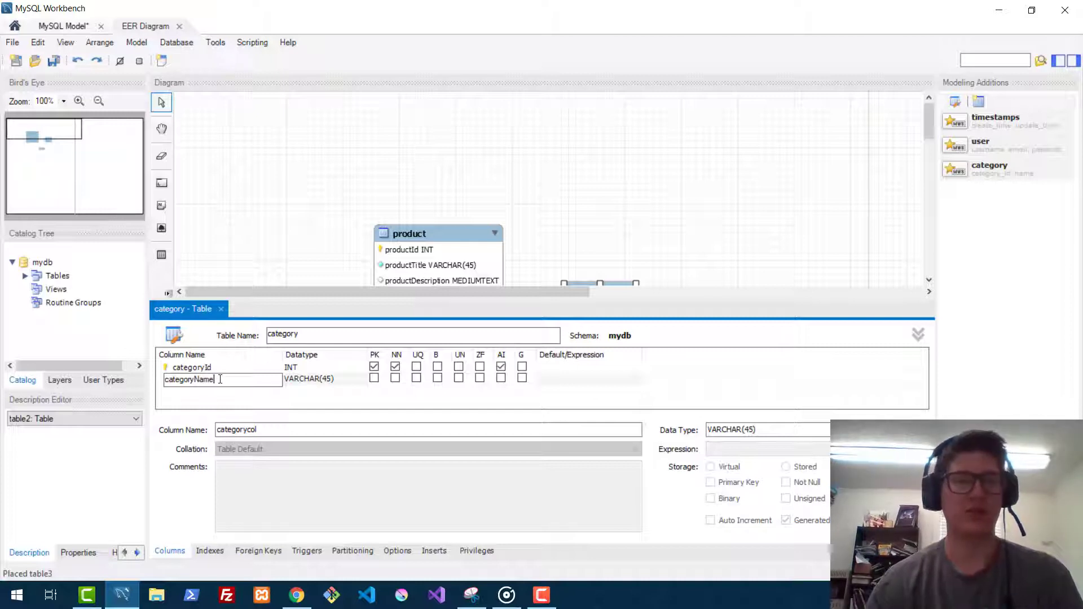
click(313, 209)
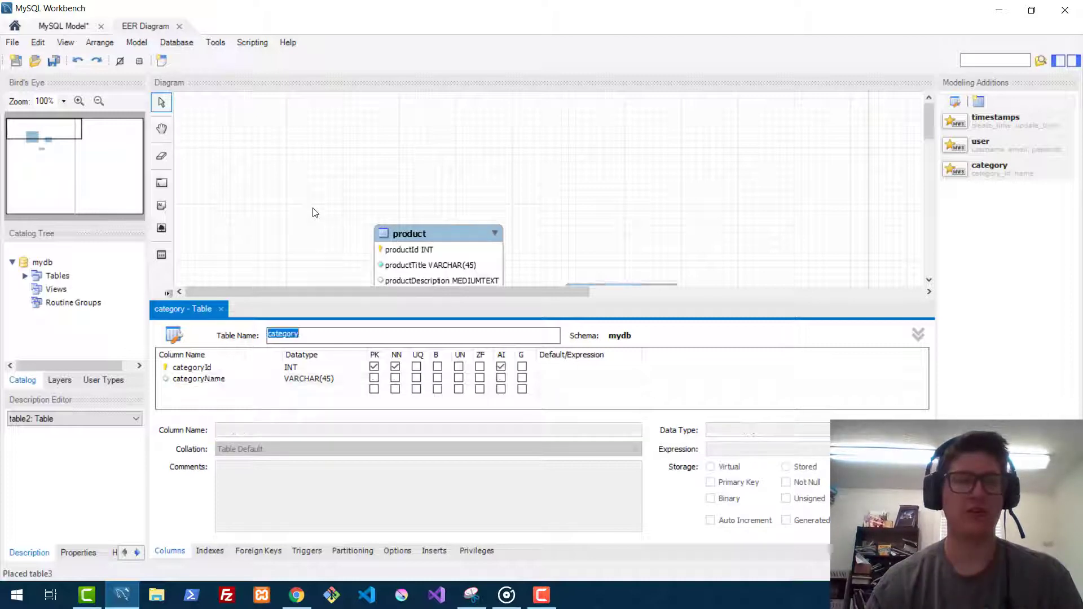
Close the category table's editor and move the category table up beside the product table in the diagram.
click(223, 310)
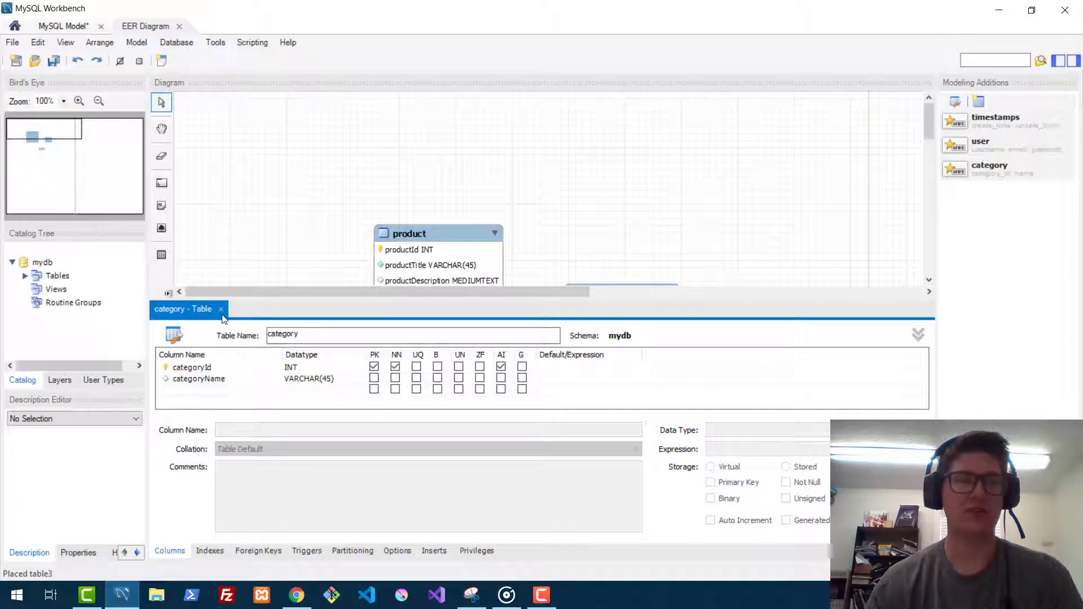
click(222, 310)
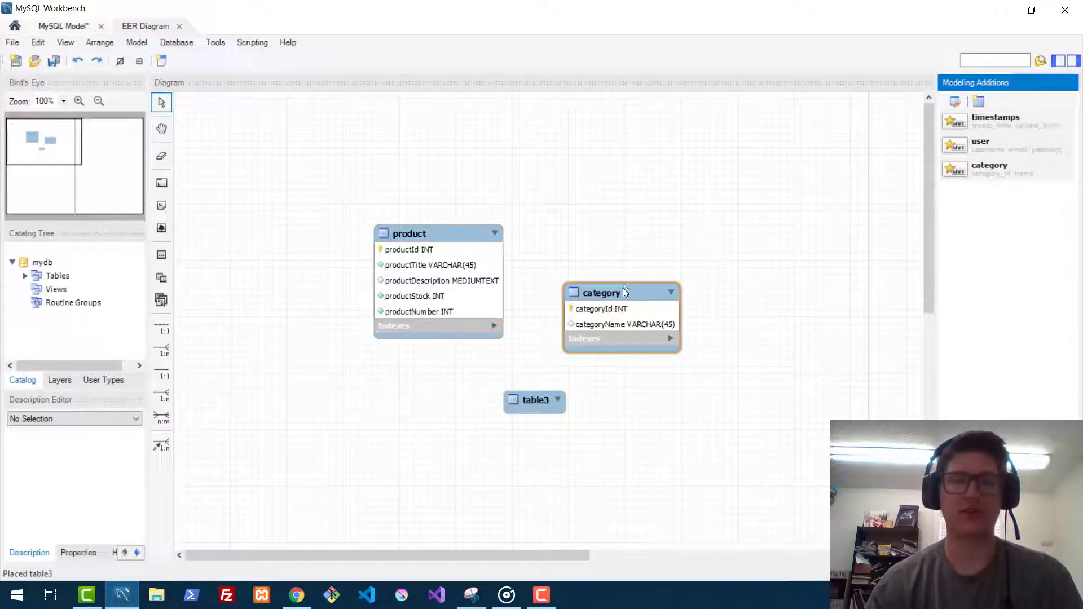
drag(623, 287, 614, 229)
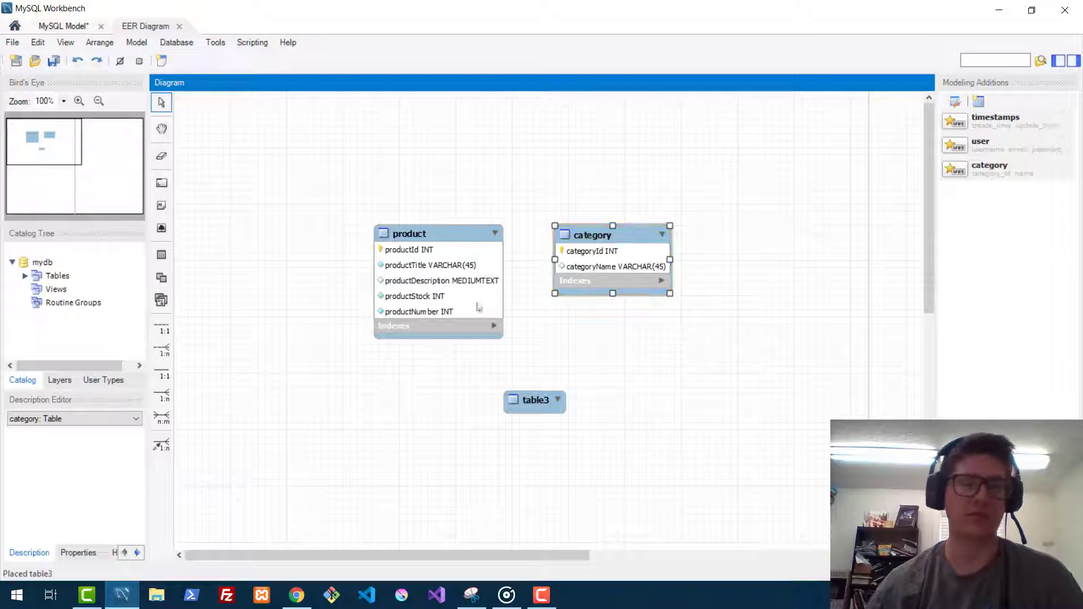
Place a 1:n non-identifying relationship from product to category, and reposition the category table so the connecting line runs straight.
click(165, 350)
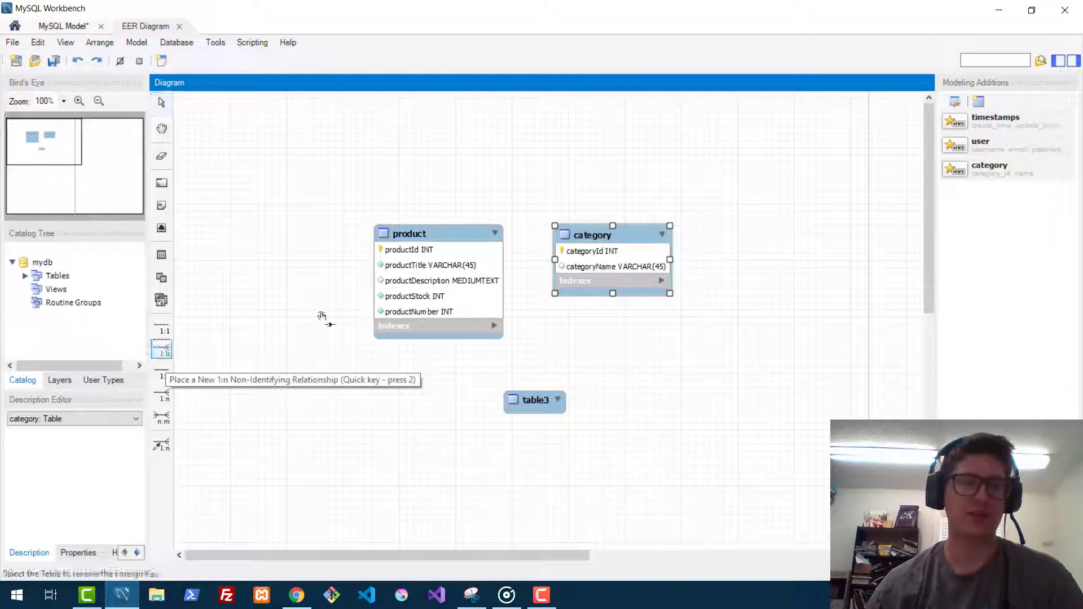
click(445, 277)
click(604, 253)
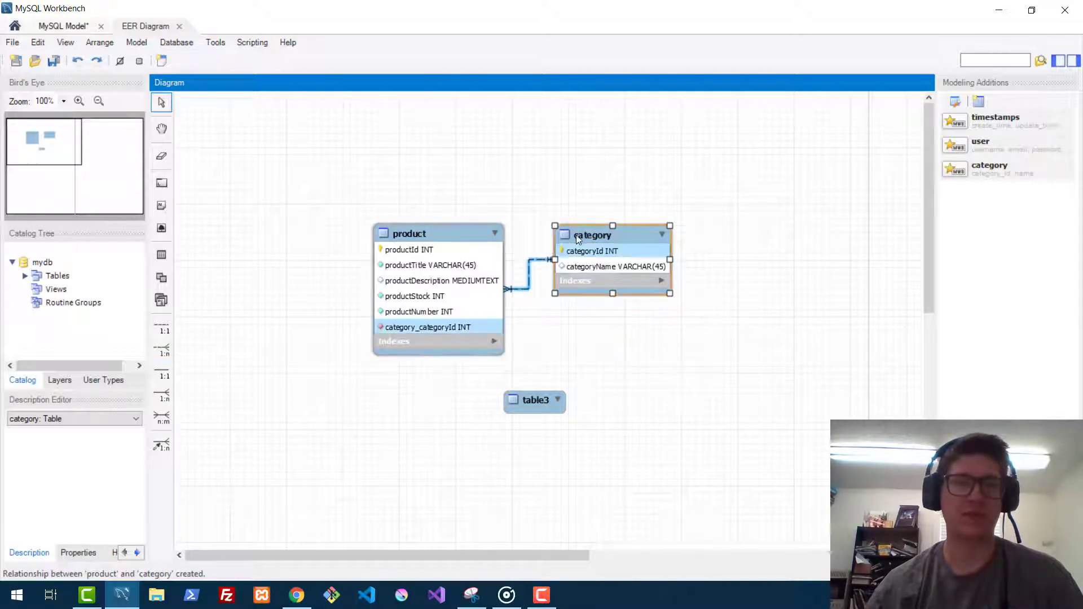
drag(577, 235, 595, 264)
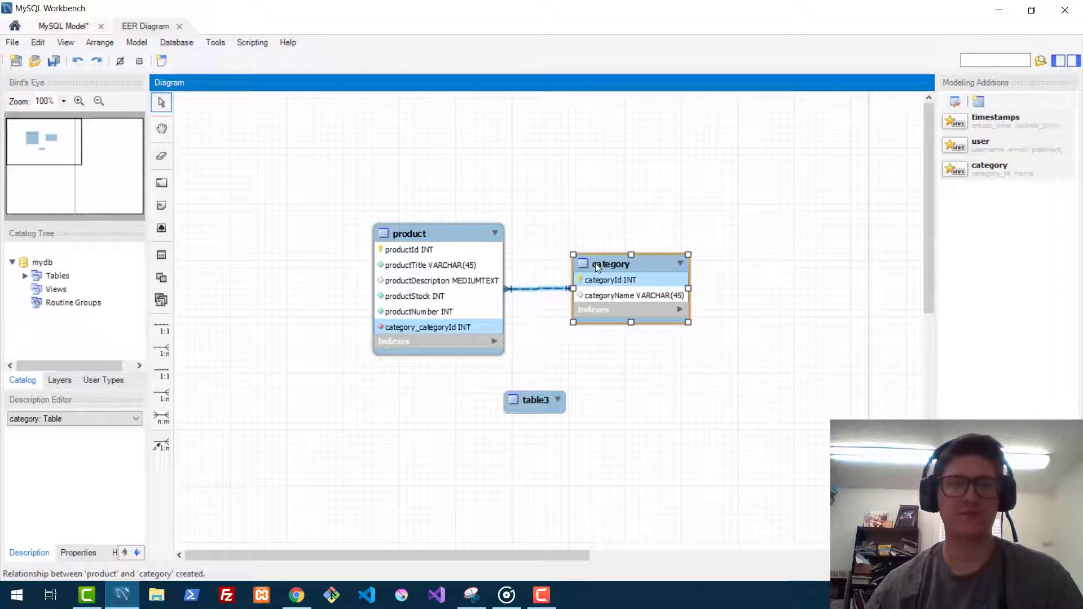
click(576, 182)
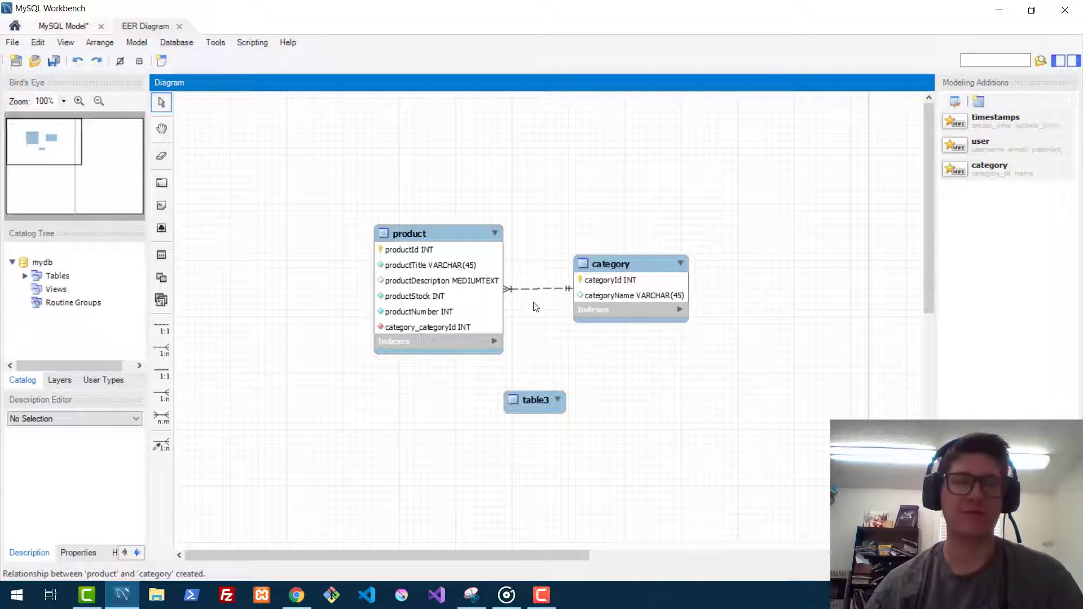
click(162, 375)
click(165, 329)
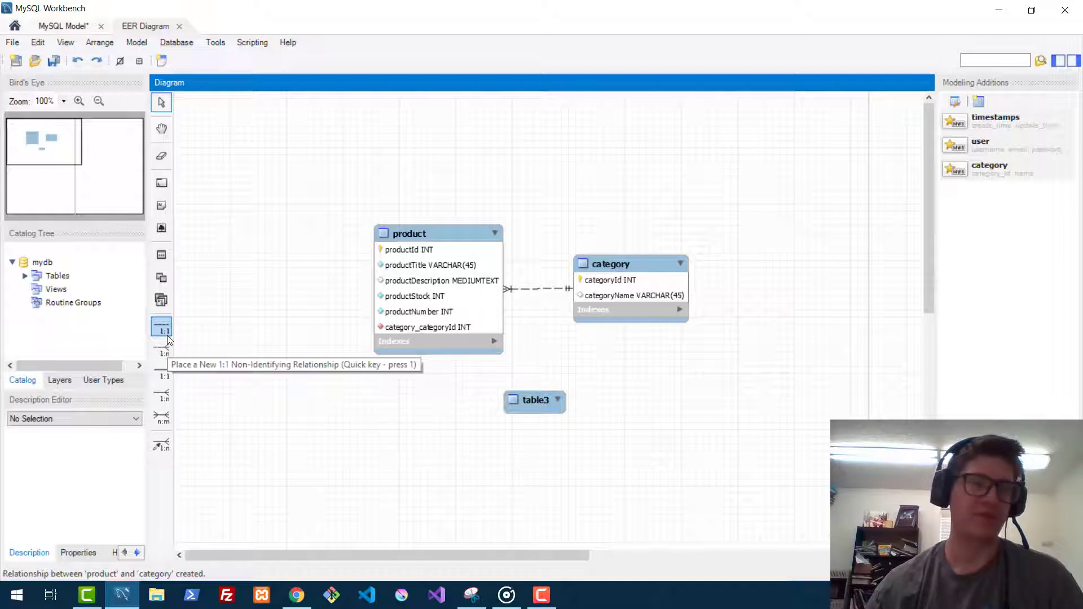
click(166, 348)
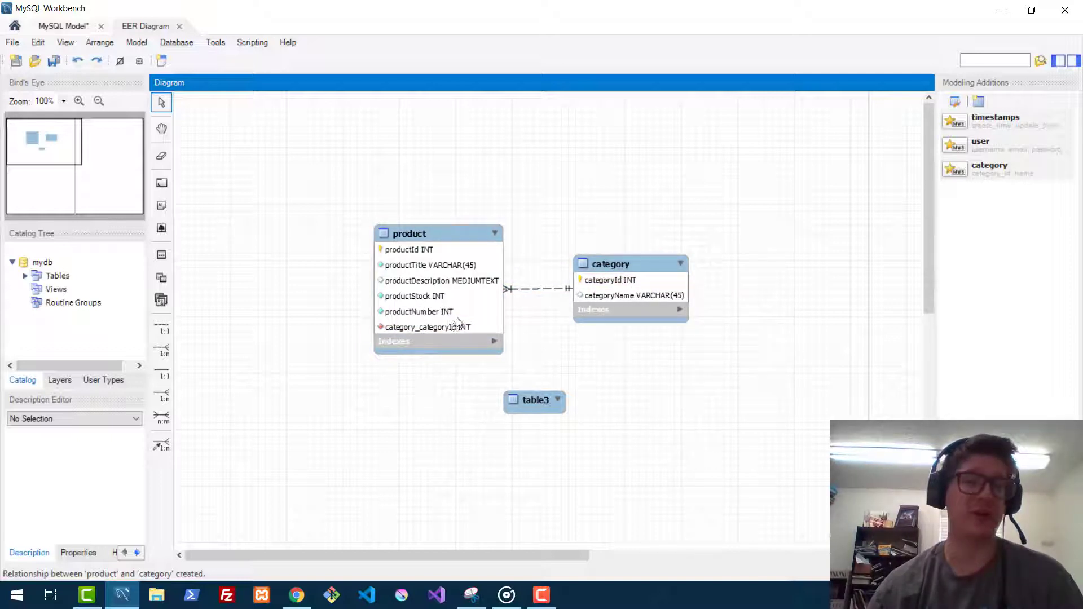
click(611, 267)
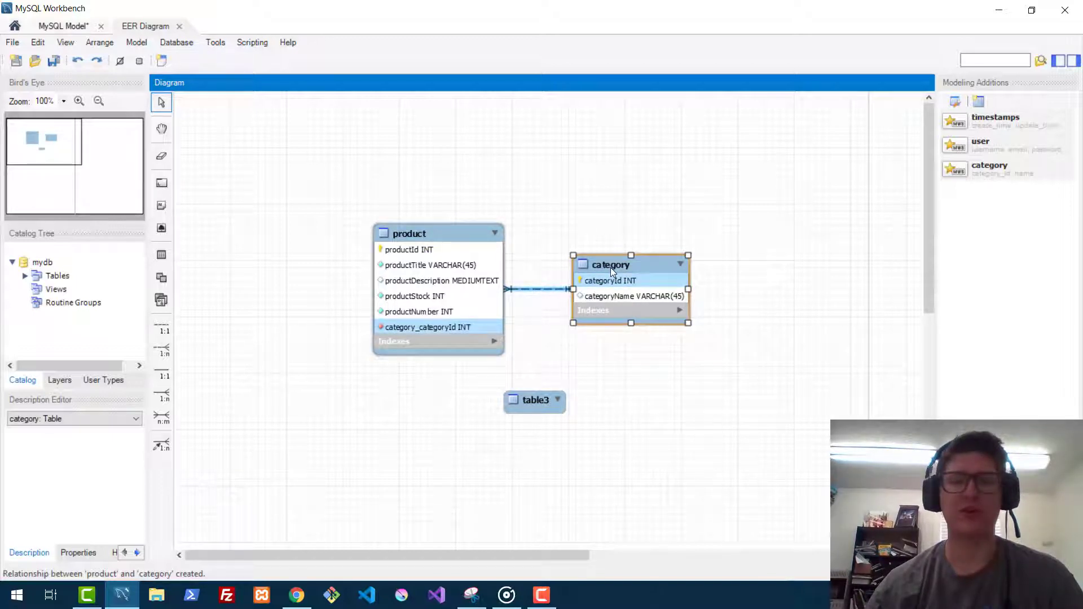
click(613, 431)
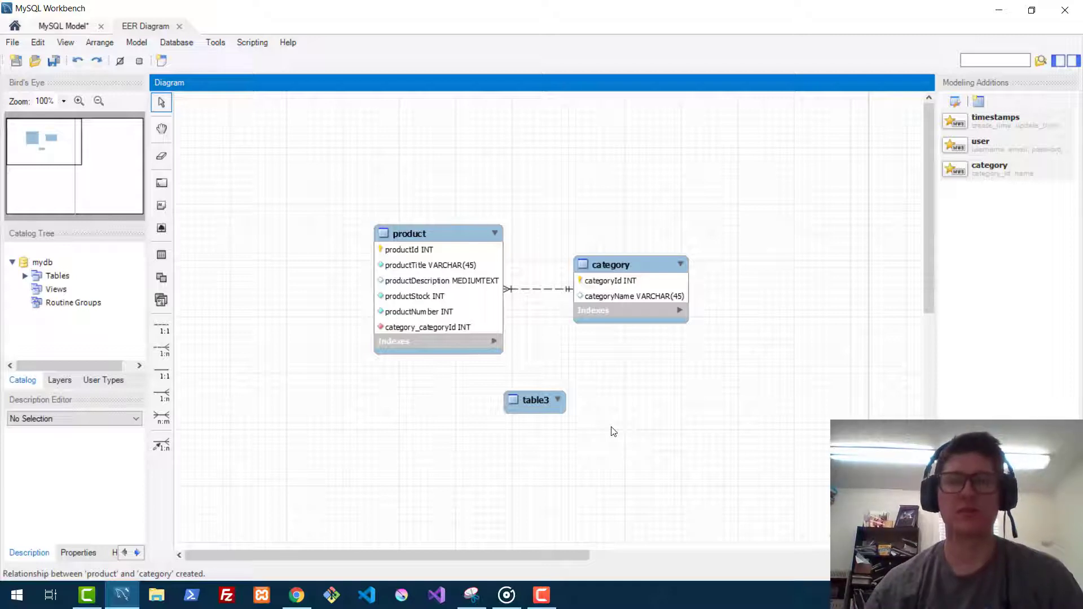
Open the product table for editing and add a column named productPrice below category_categoryId.
double_click(410, 237)
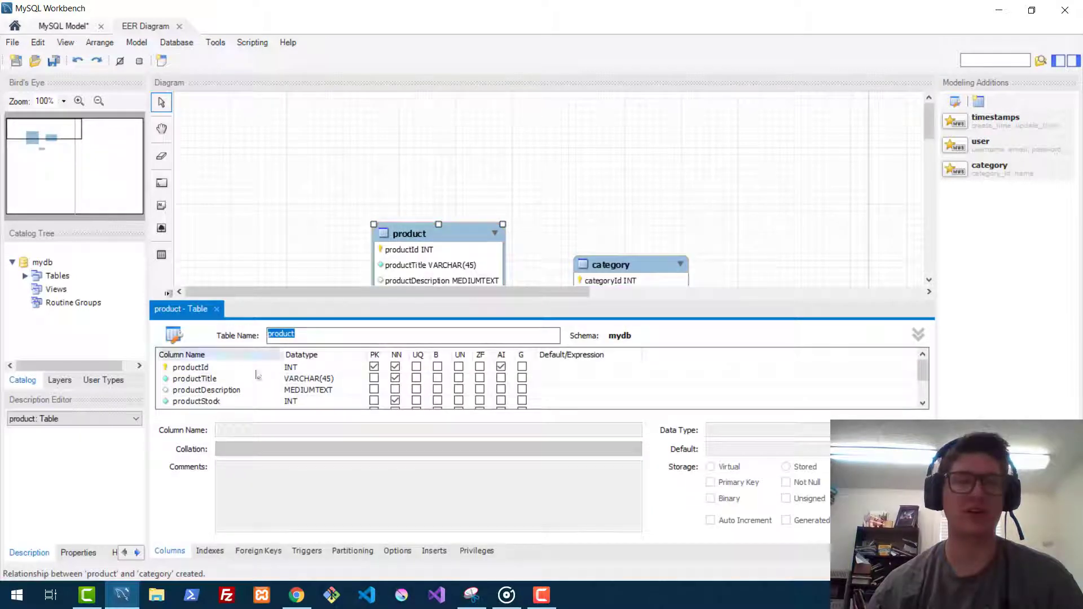
scroll(230, 402, down, 1)
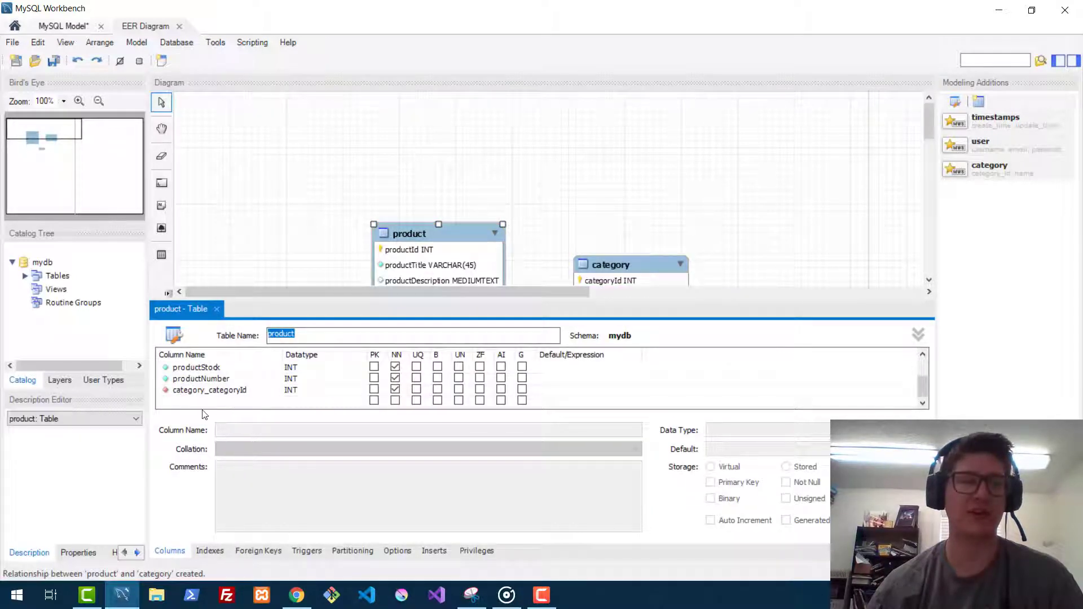
double_click(187, 402)
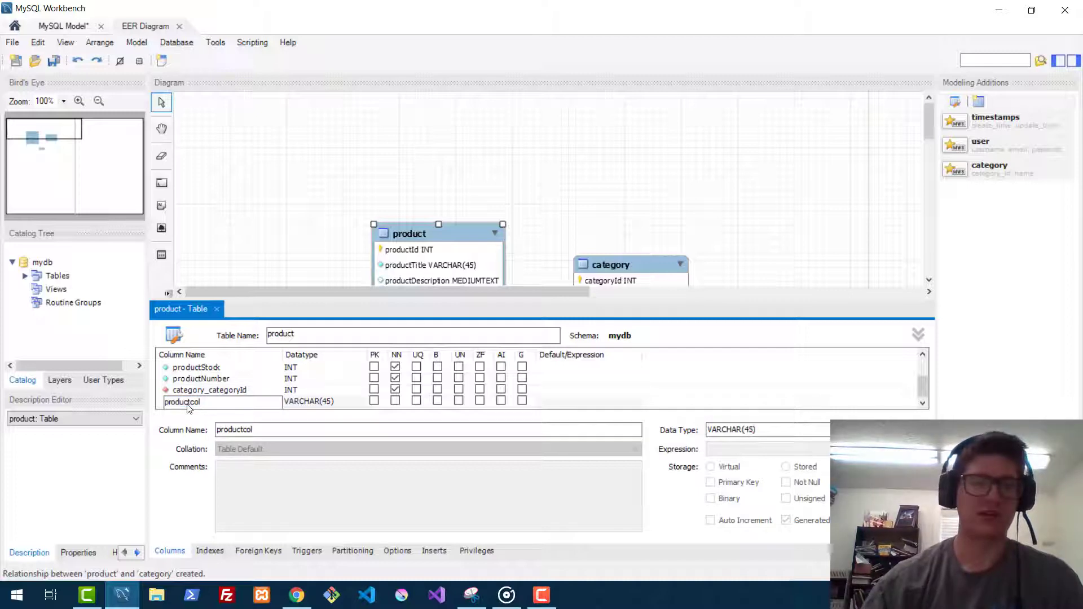
text(Price)
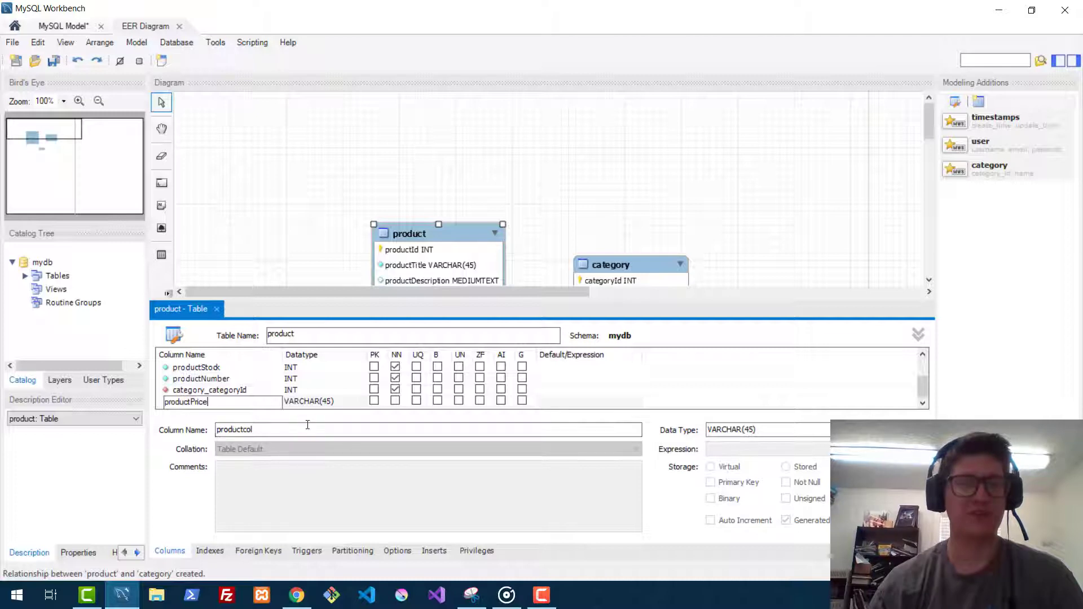
Look through the datatypes for the productPrice column, leave it as VARCHAR(45), and mark the column as not null.
click(350, 401)
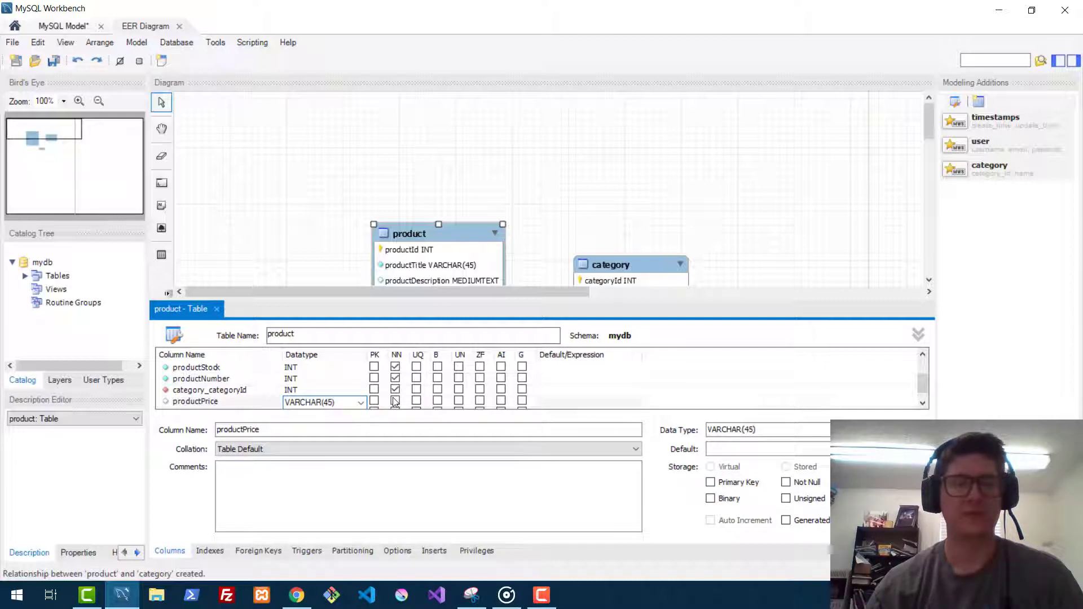
click(360, 403)
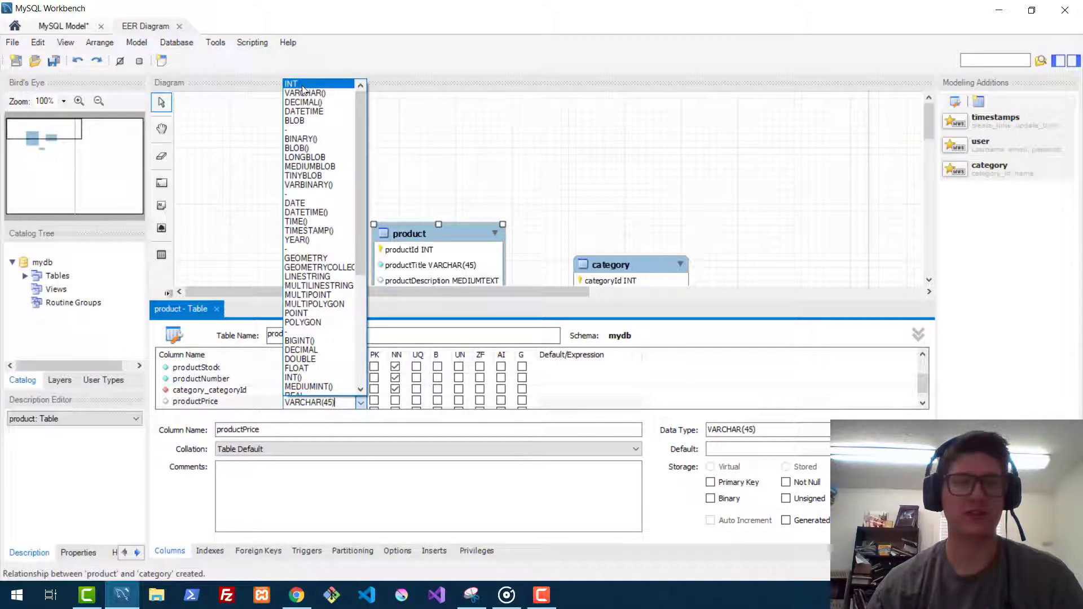
scroll(316, 261, down, 1)
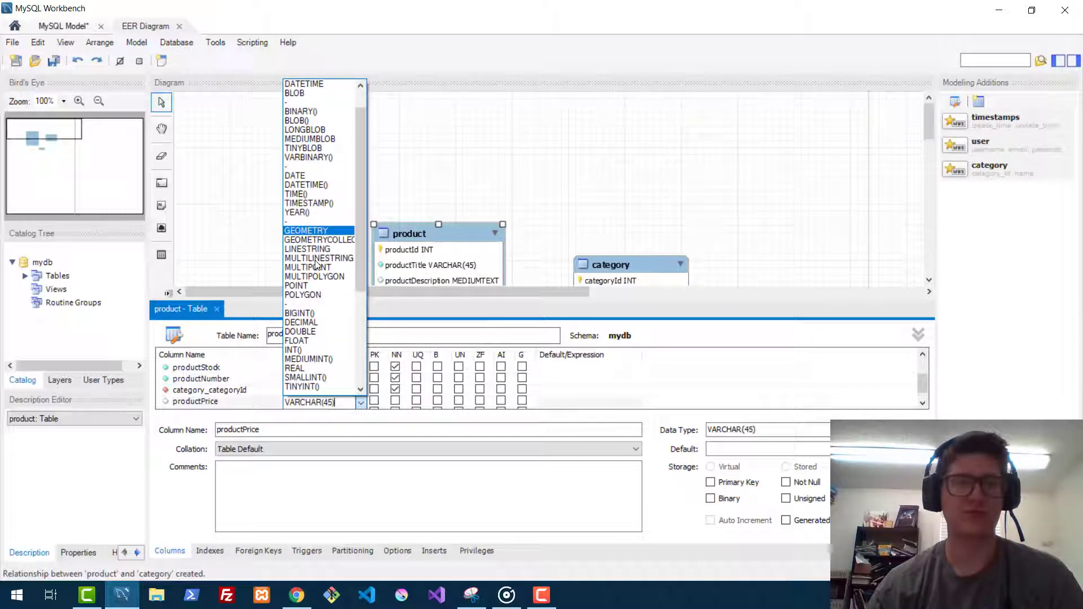
scroll(317, 265, down, 2)
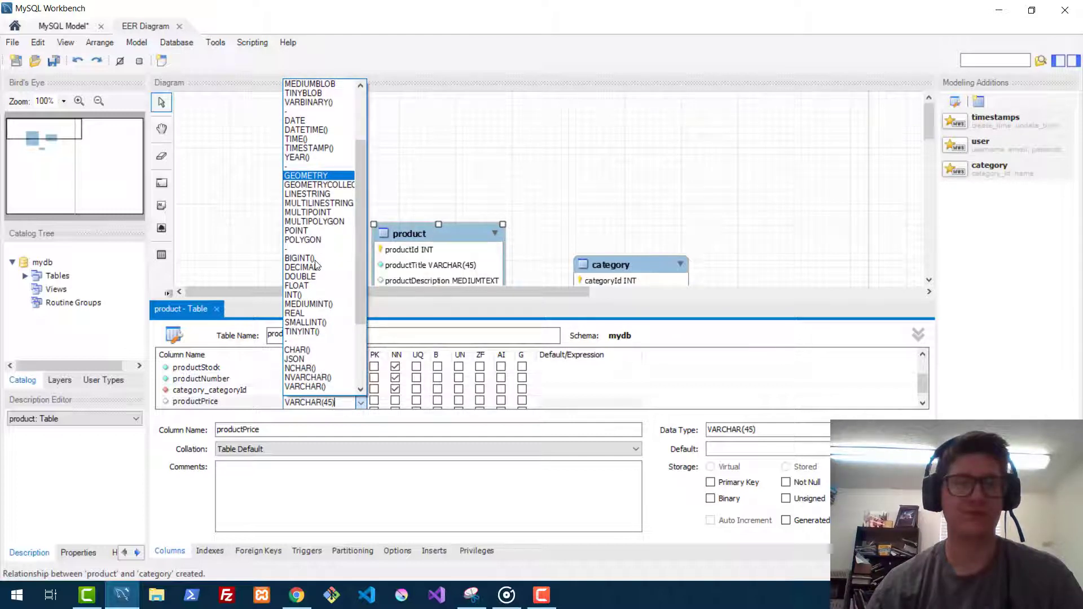
scroll(316, 265, down, 4)
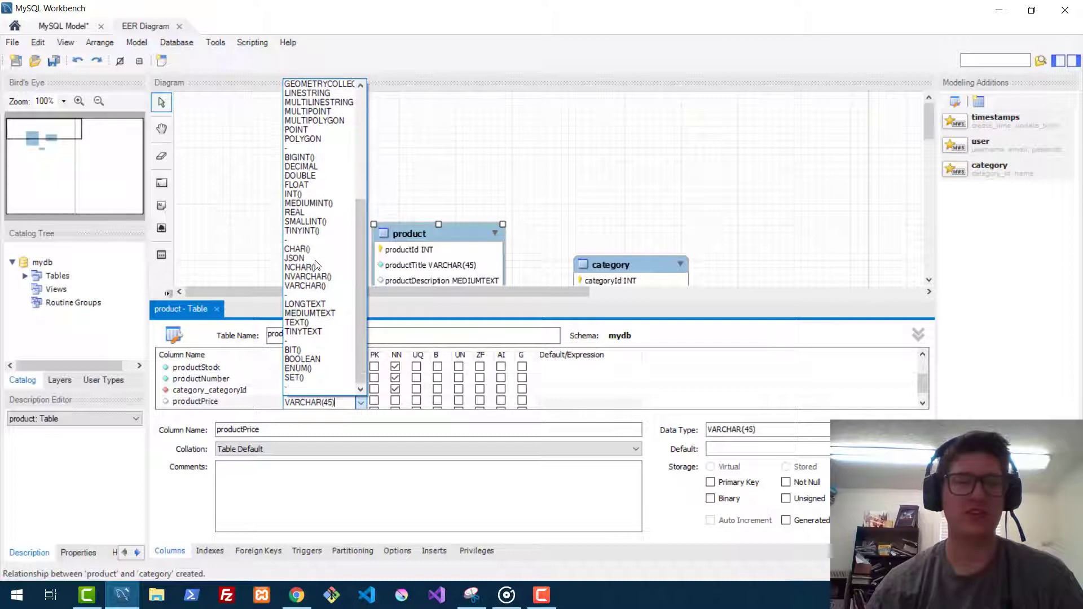
scroll(316, 265, up, 7)
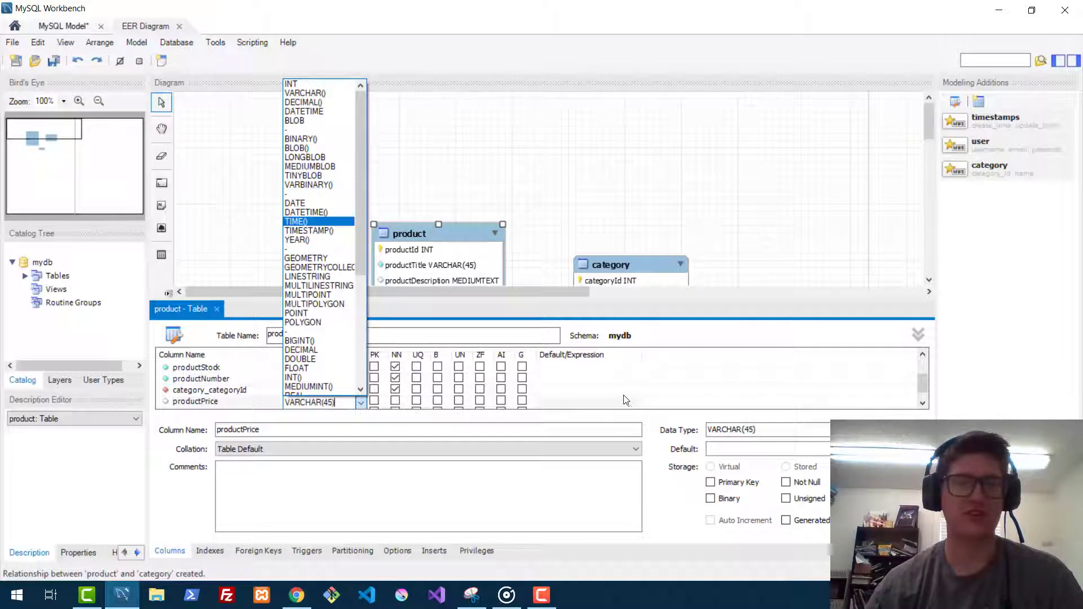
click(271, 305)
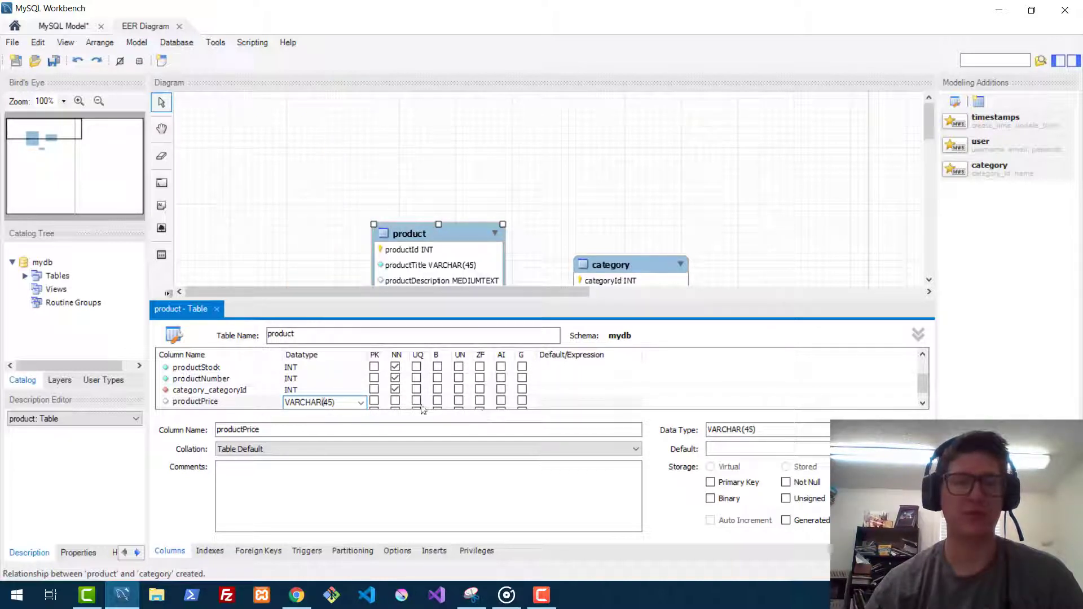
click(396, 402)
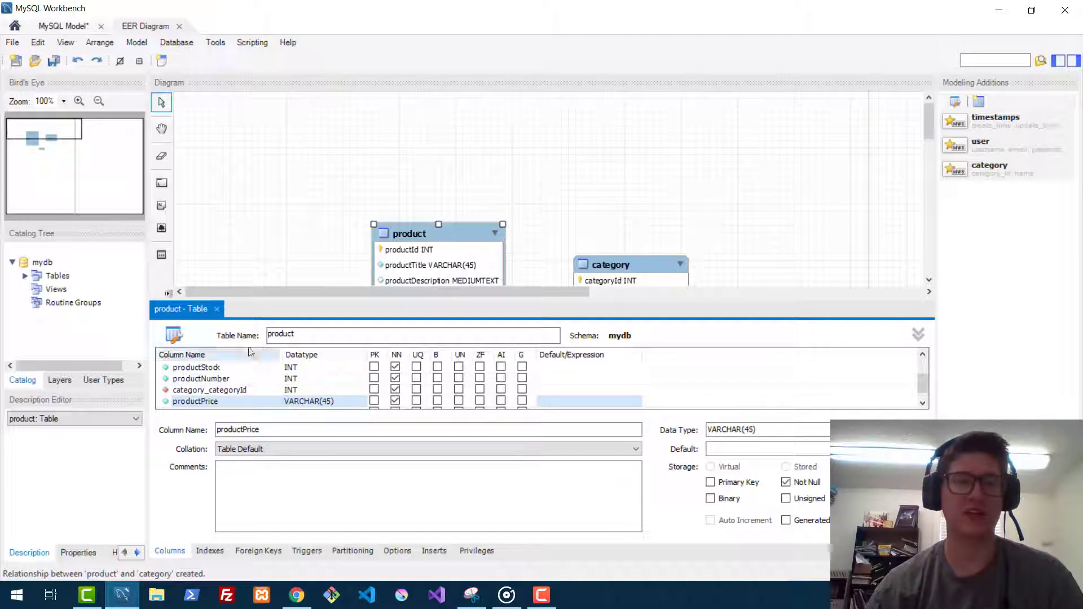
Add a not-null VARCHAR(45) column named productWholeSalePrice below productPrice in the product table.
scroll(229, 394, down, 1)
click(197, 402)
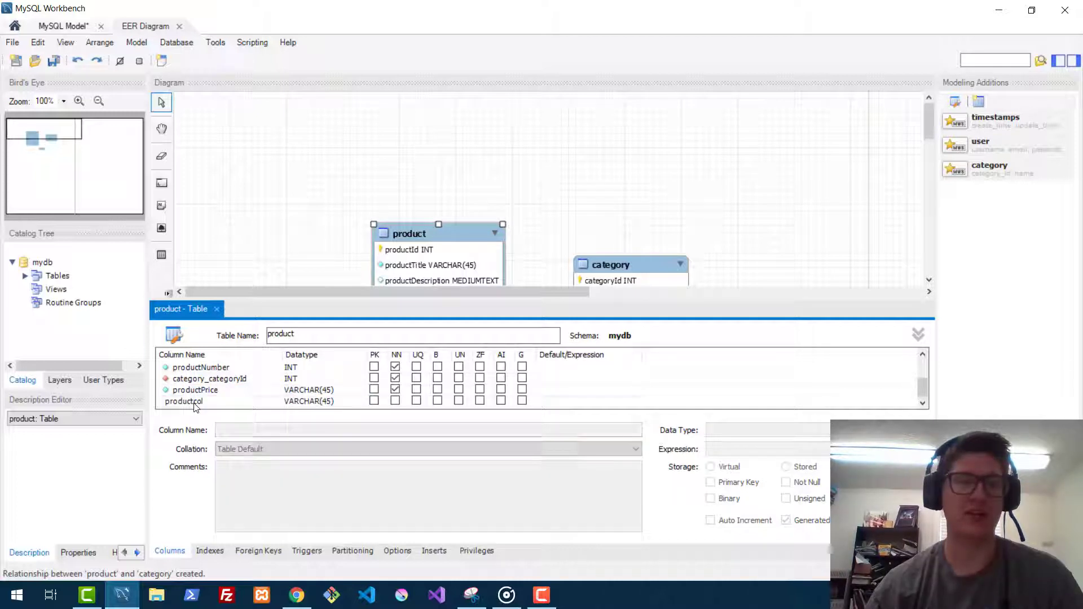
click(214, 403)
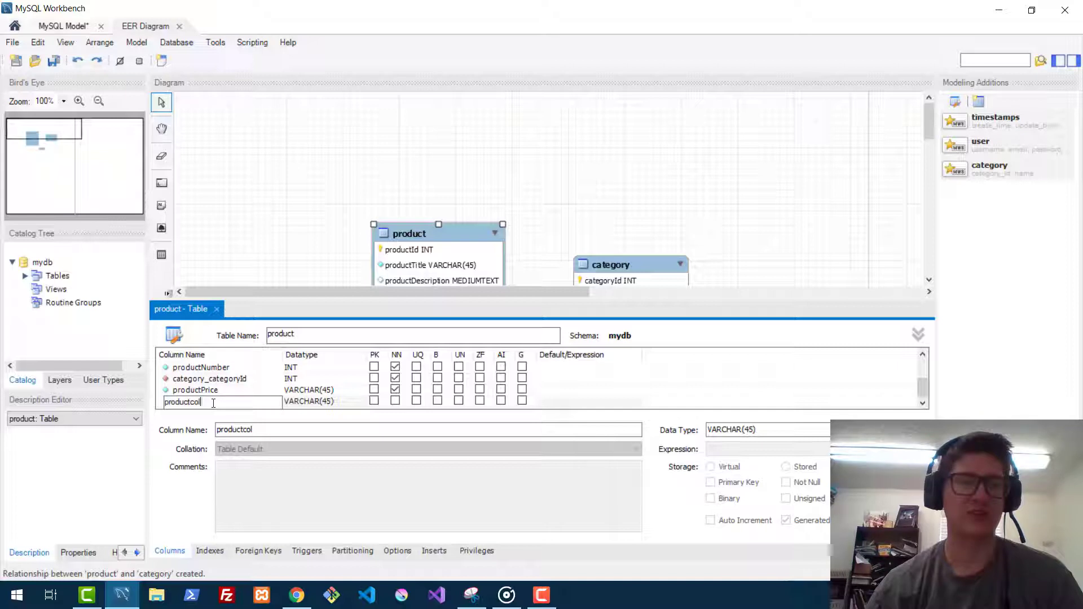
key(BackSpace)
key(BackSpace)
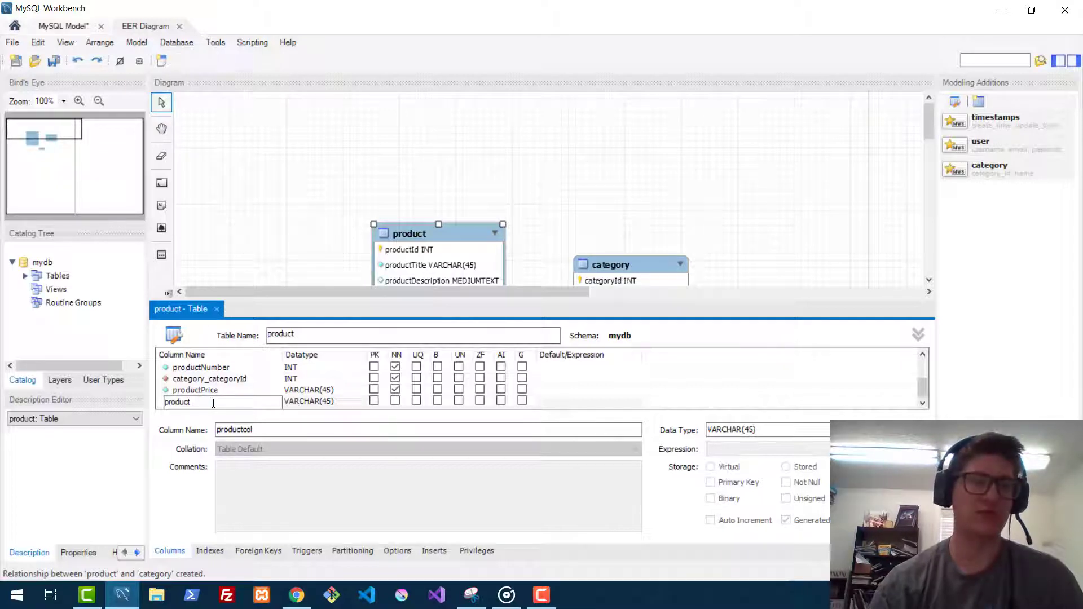
text(WholeSe)
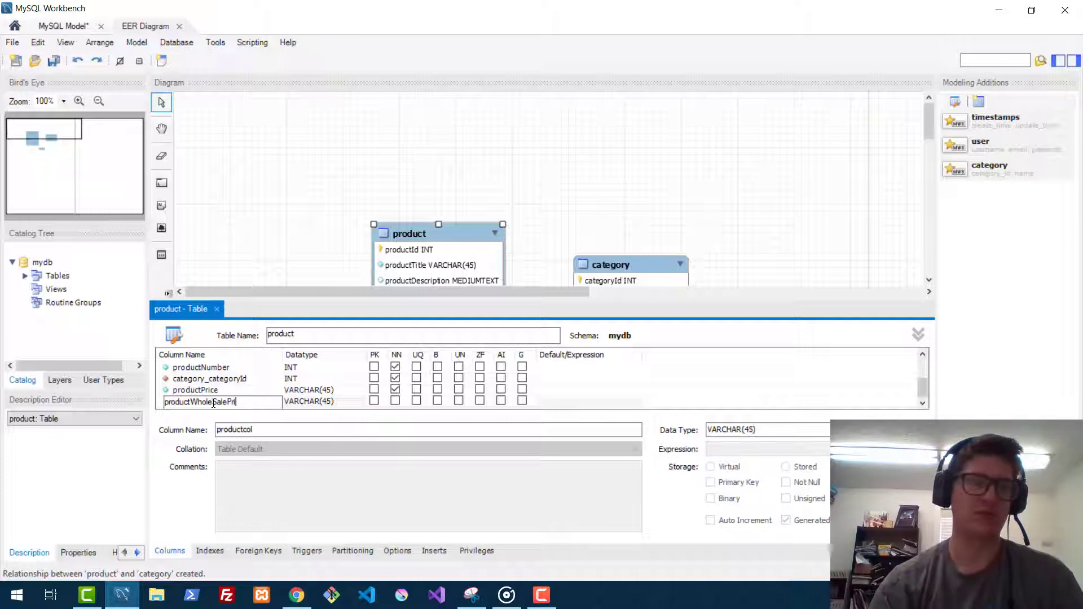
click(395, 401)
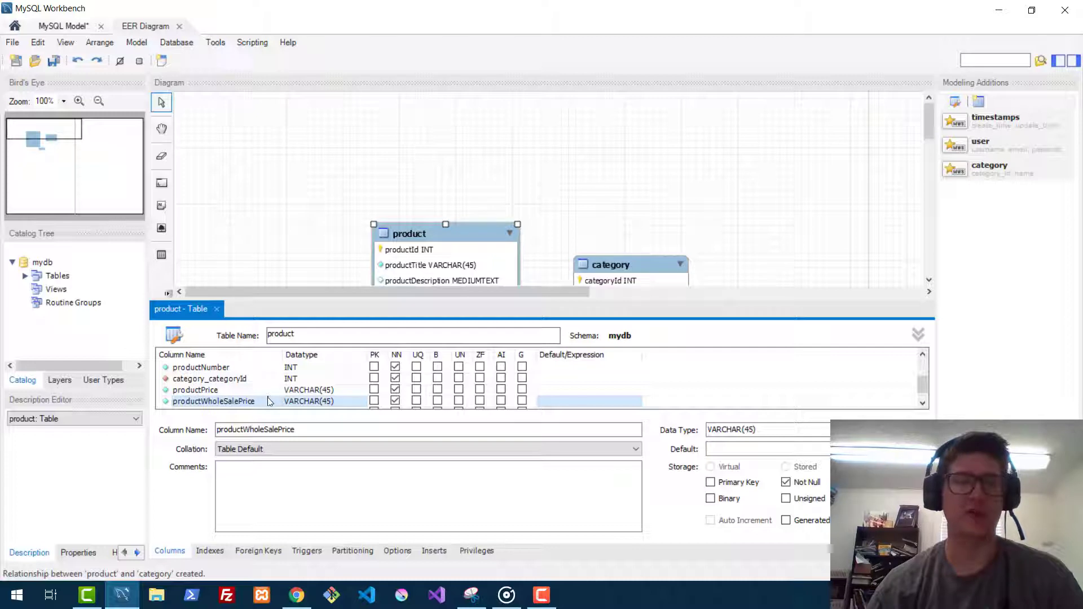
Close the product table's editor and move the category table slightly down so its connecting line to product runs nearly straight.
scroll(269, 402, up, 2)
scroll(269, 401, down, 2)
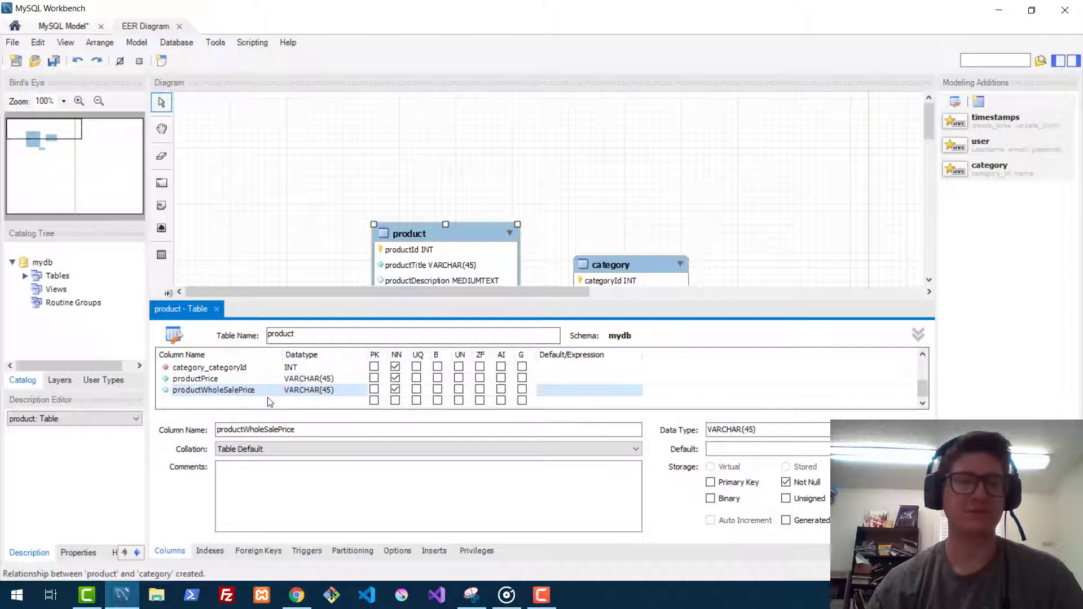
click(326, 213)
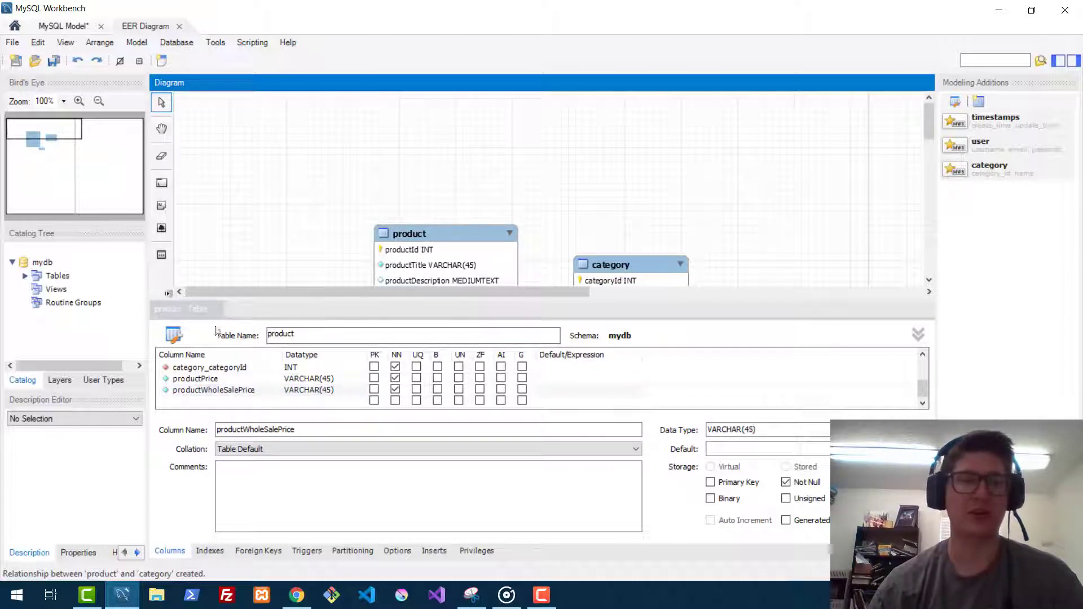
click(219, 311)
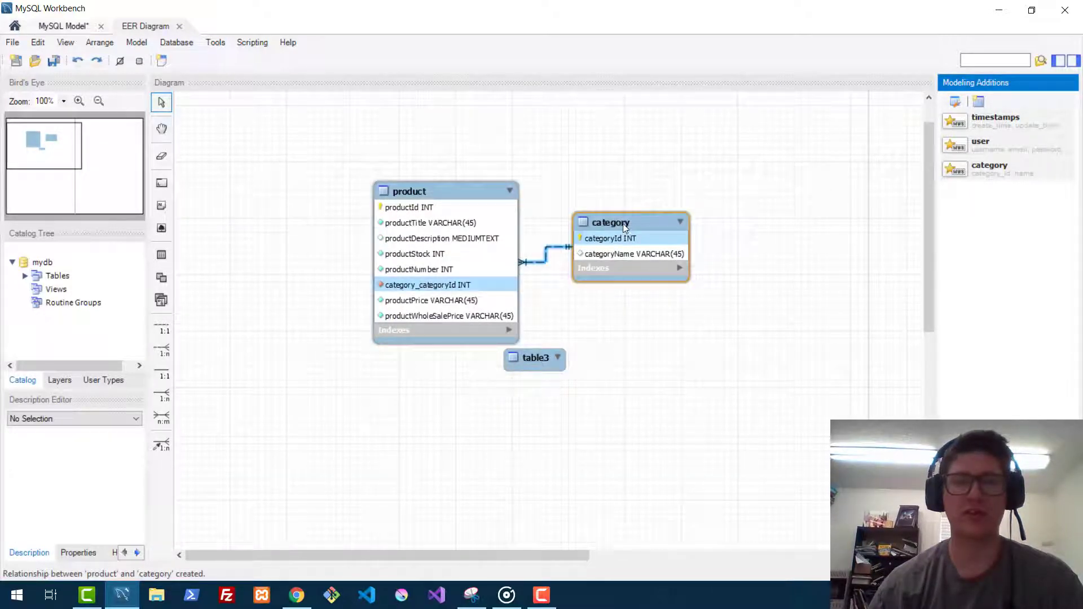
drag(621, 232, 628, 237)
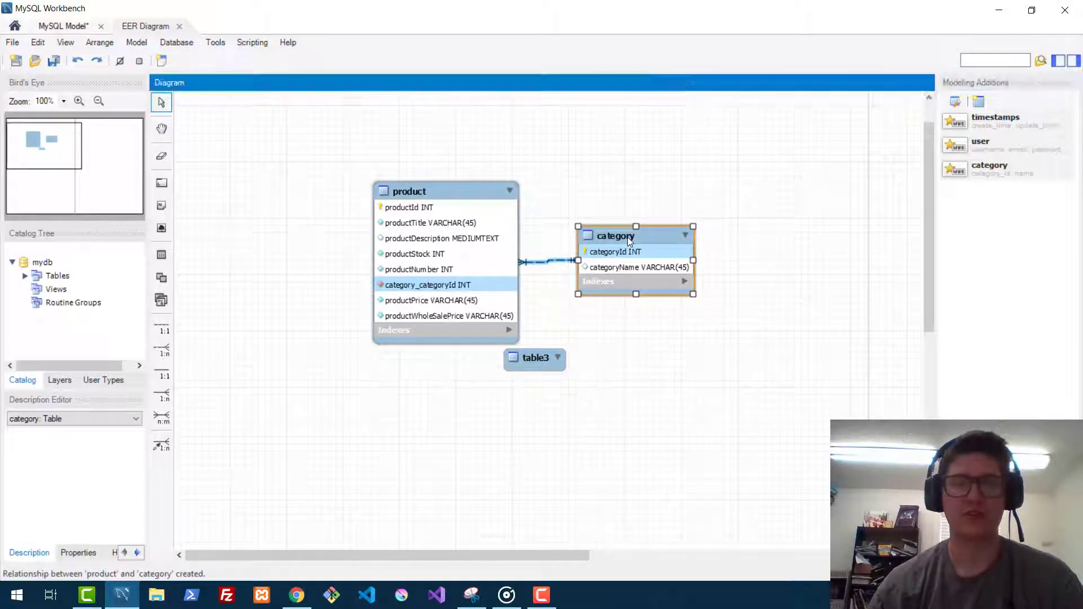
Open table3 for editing, rename it as tags, and add an INT column named tagsId.
click(532, 363)
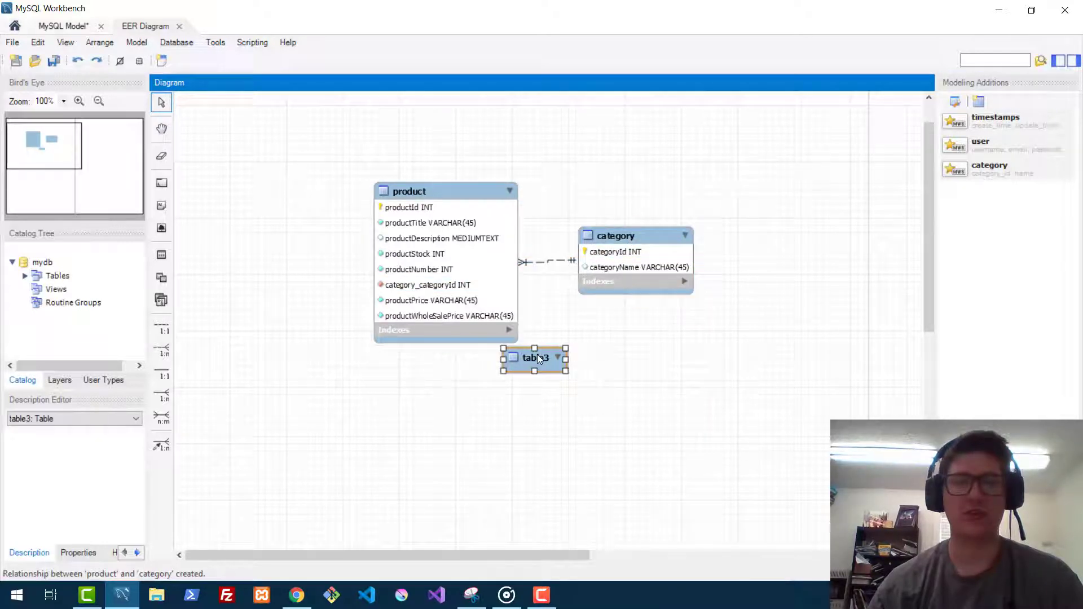
double_click(539, 360)
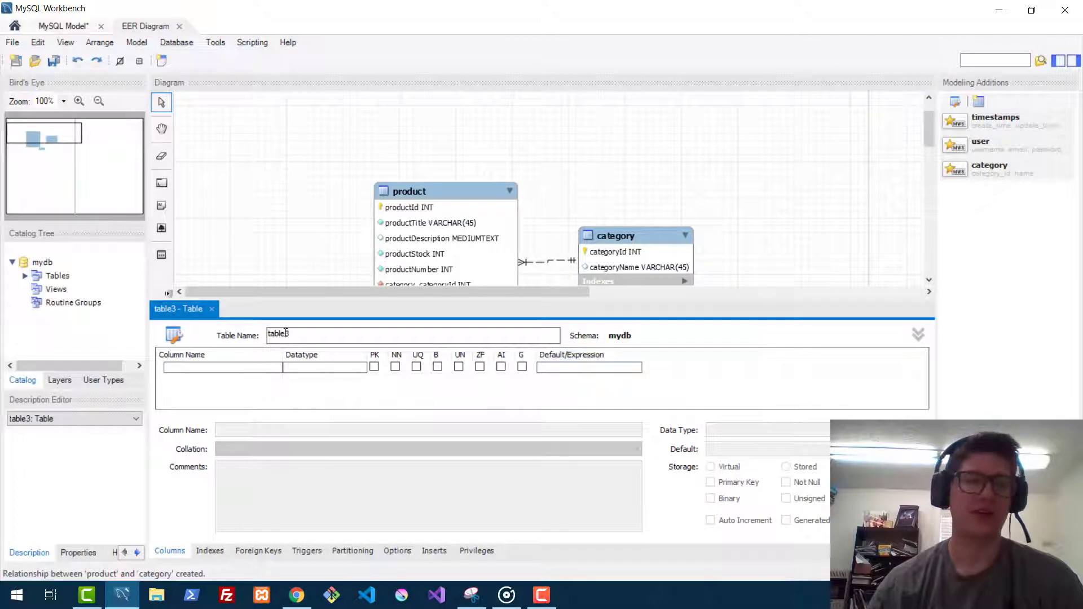
key(BackSpace)
key(BackSpace)
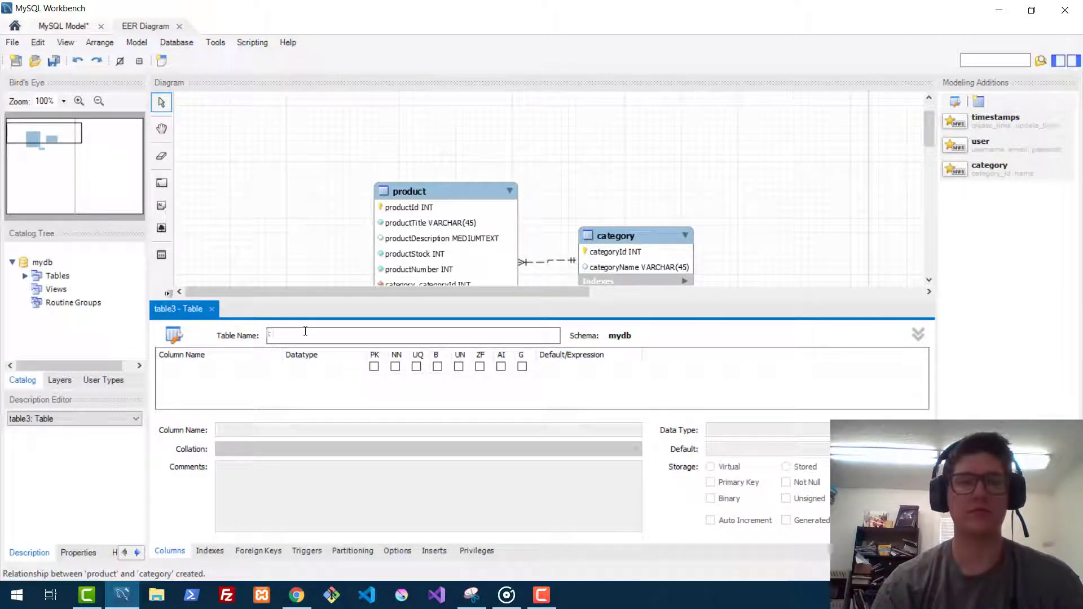
click(232, 368)
click(233, 365)
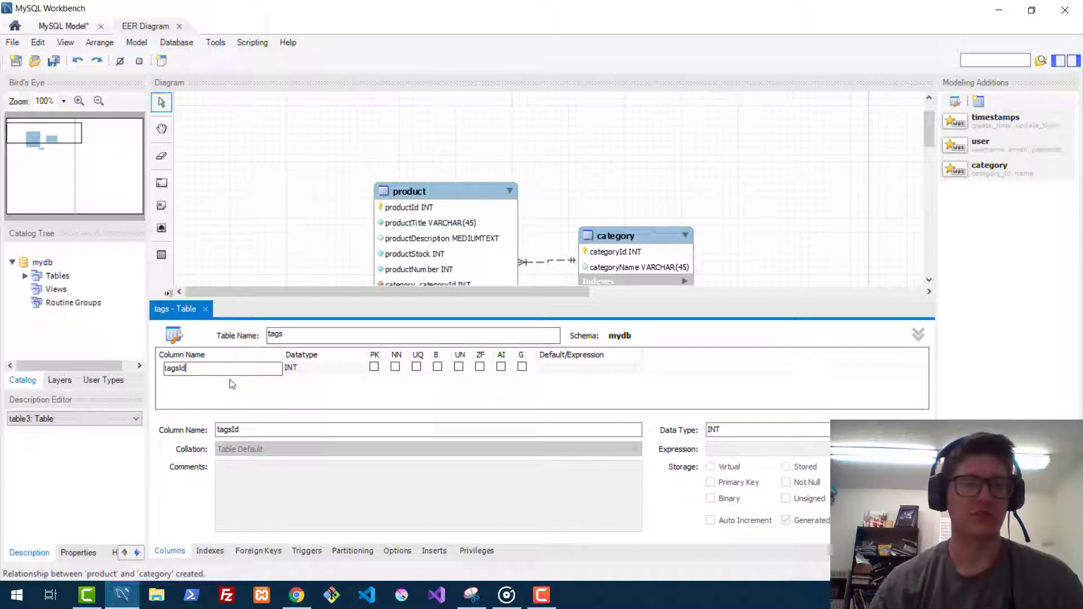
click(375, 379)
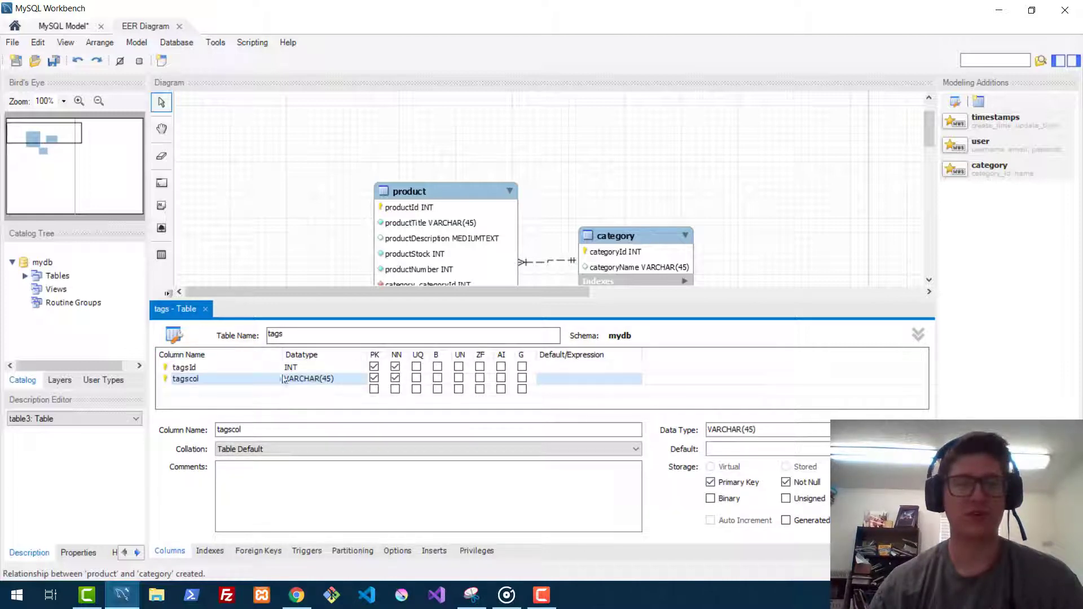
right_click(315, 384)
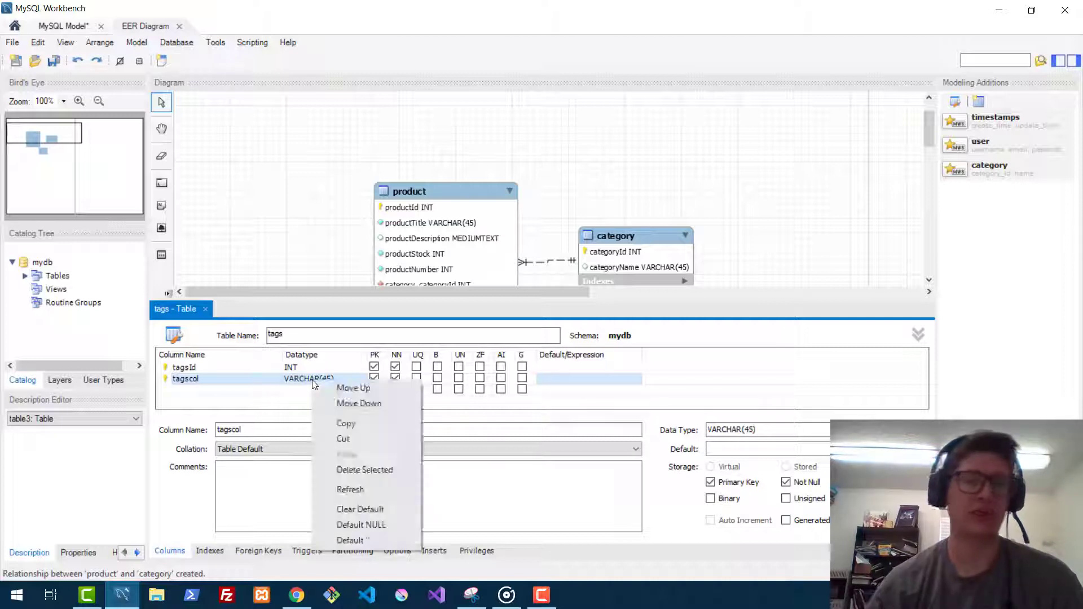
click(378, 471)
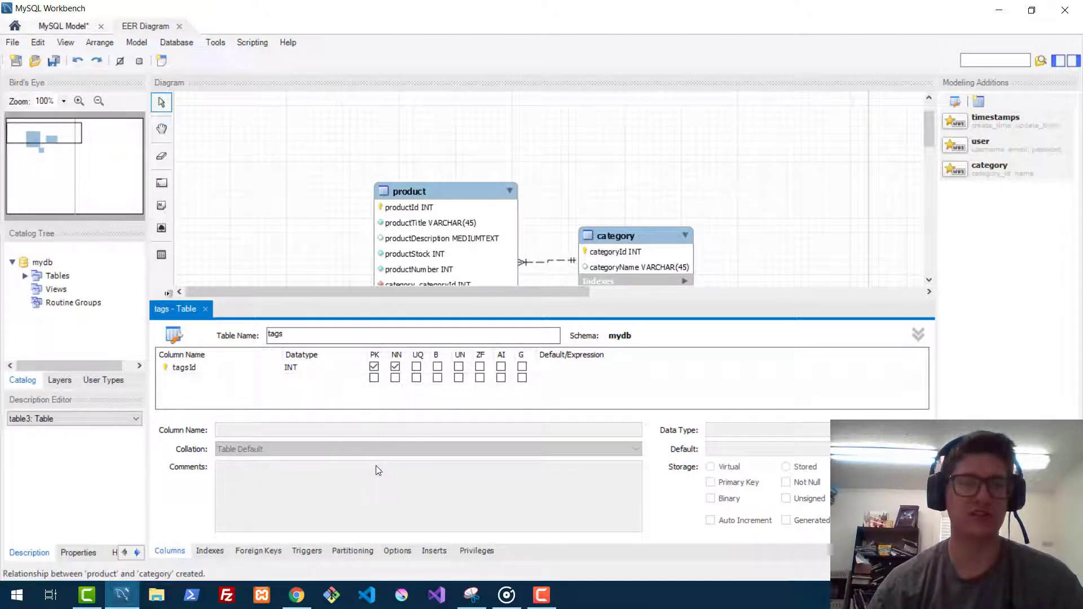
Make tagsId auto-increment and add a not-null VARCHAR(45) column named tagsTitle to the tags table.
click(502, 366)
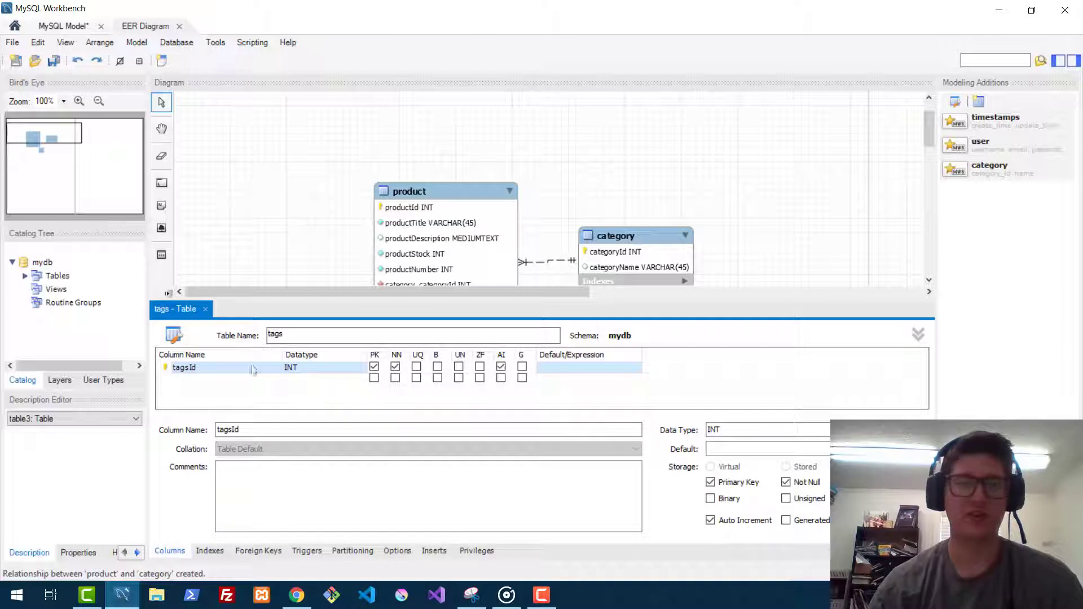
double_click(189, 381)
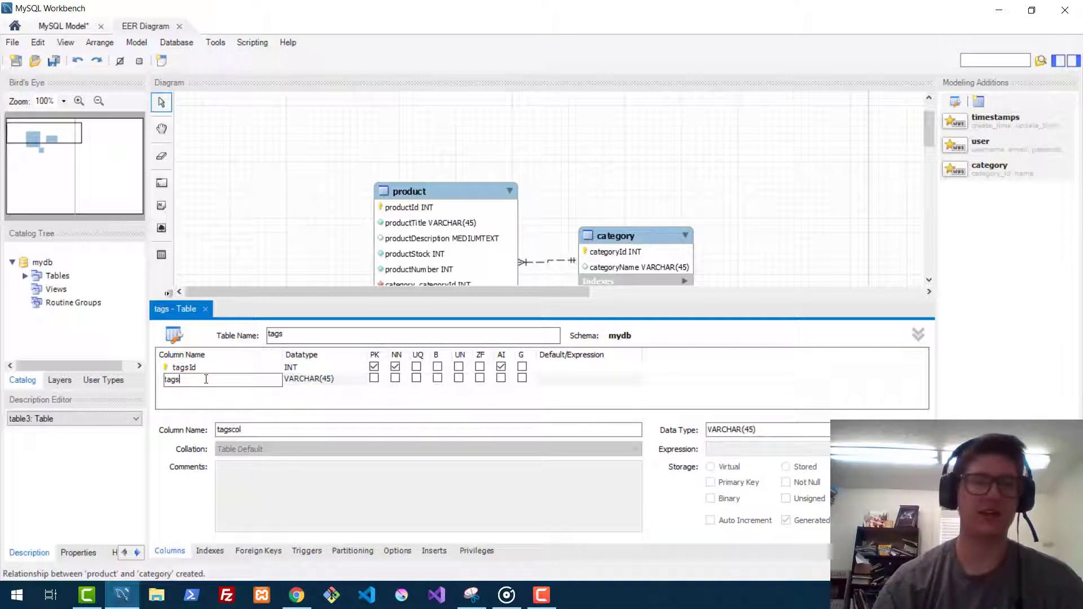
text(tagsTitle)
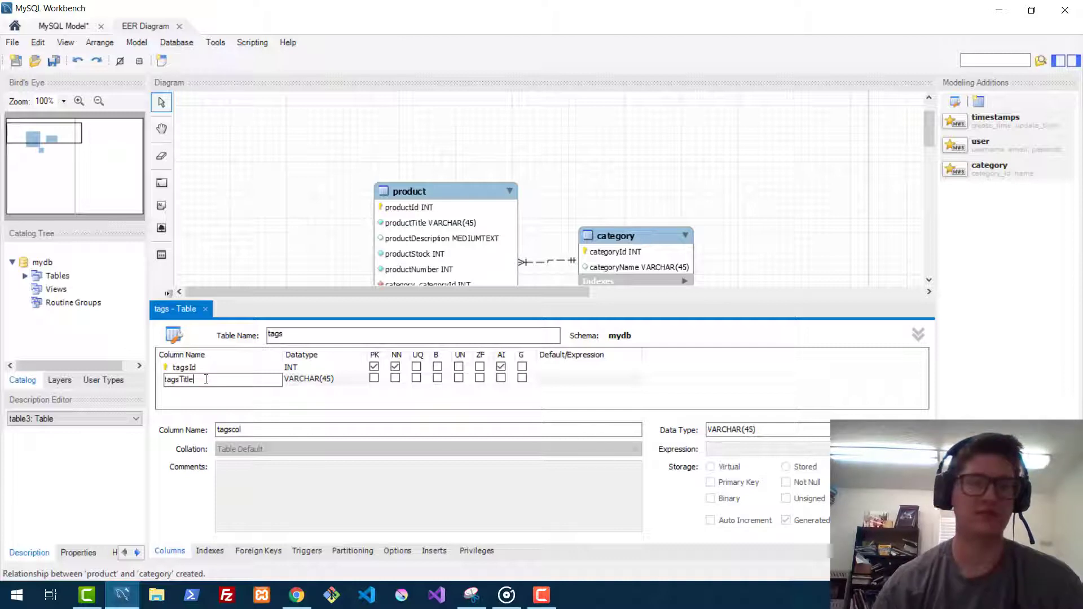
click(322, 404)
click(396, 378)
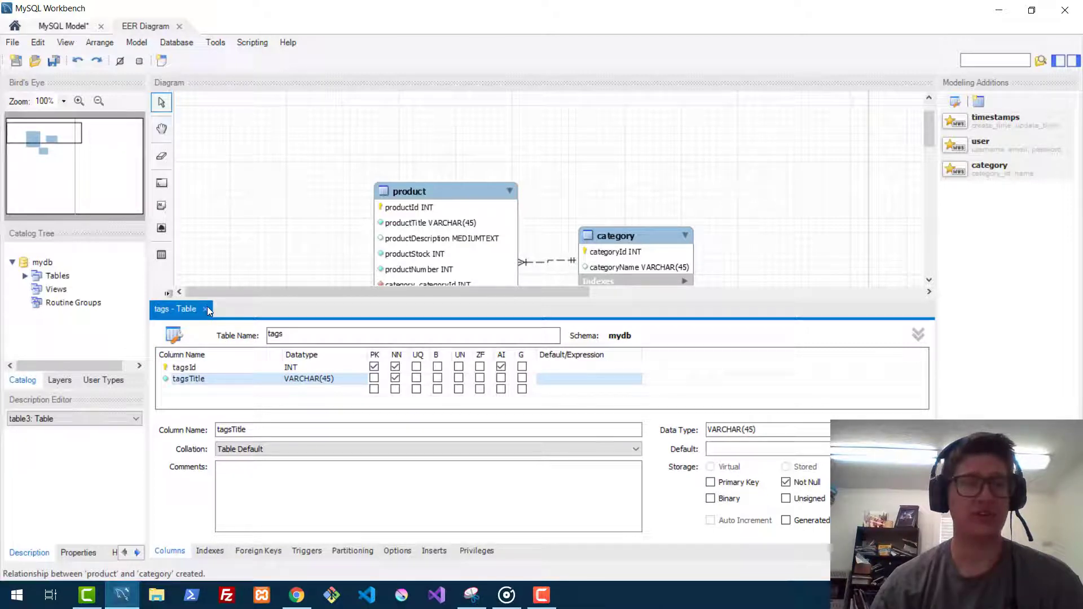
Close the tags table's editor and move the tags table above the category table in the diagram.
click(208, 308)
click(206, 311)
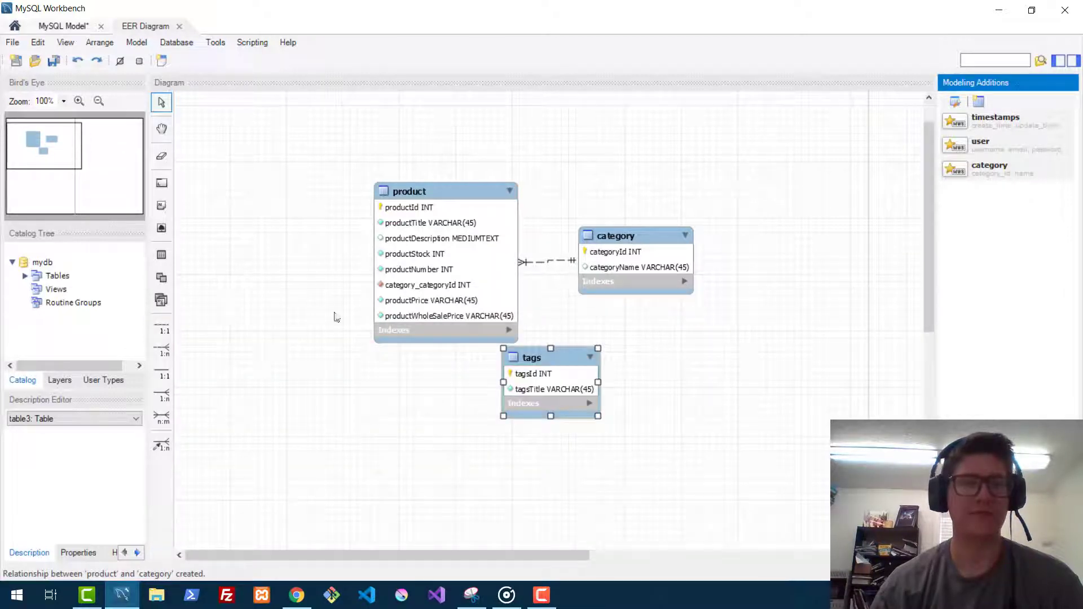
drag(556, 358, 642, 150)
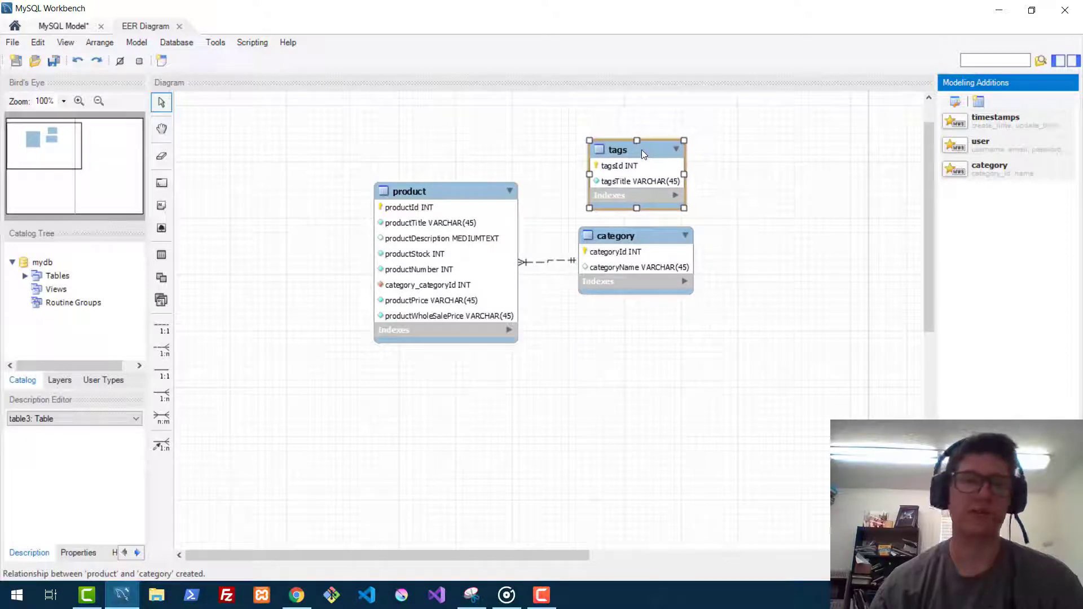
Try a 1:n non-identifying relationship from product to tags, and undo it.
click(162, 350)
click(472, 219)
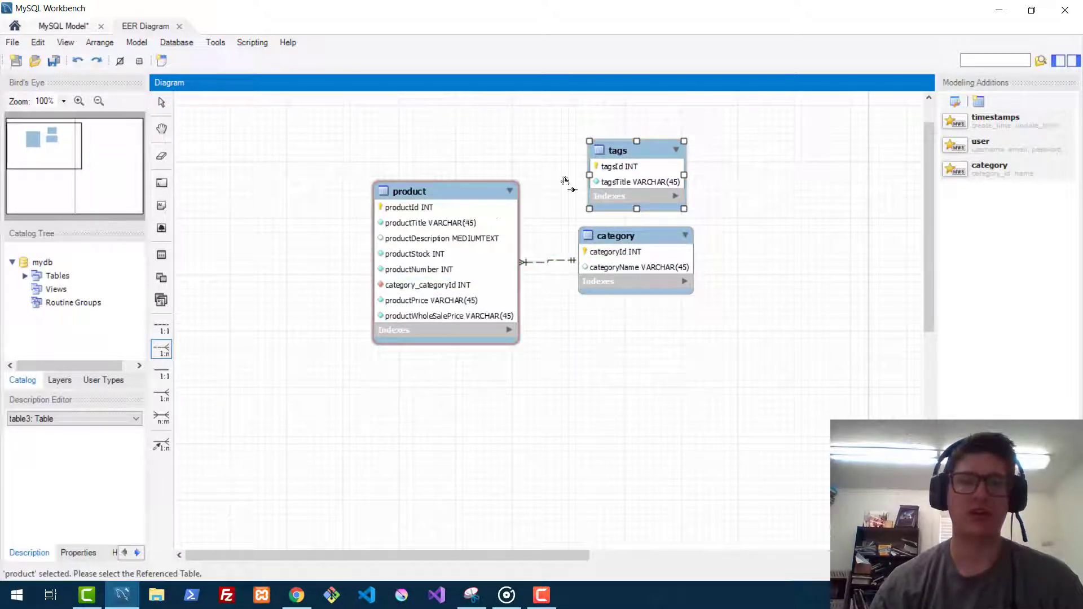
click(674, 158)
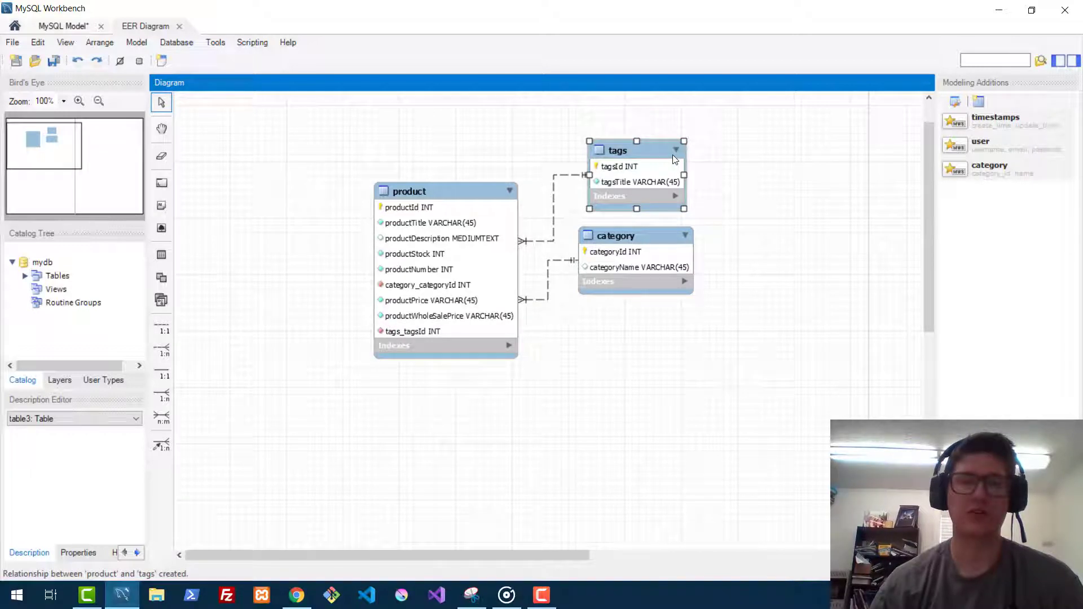
key(ctrl+z)
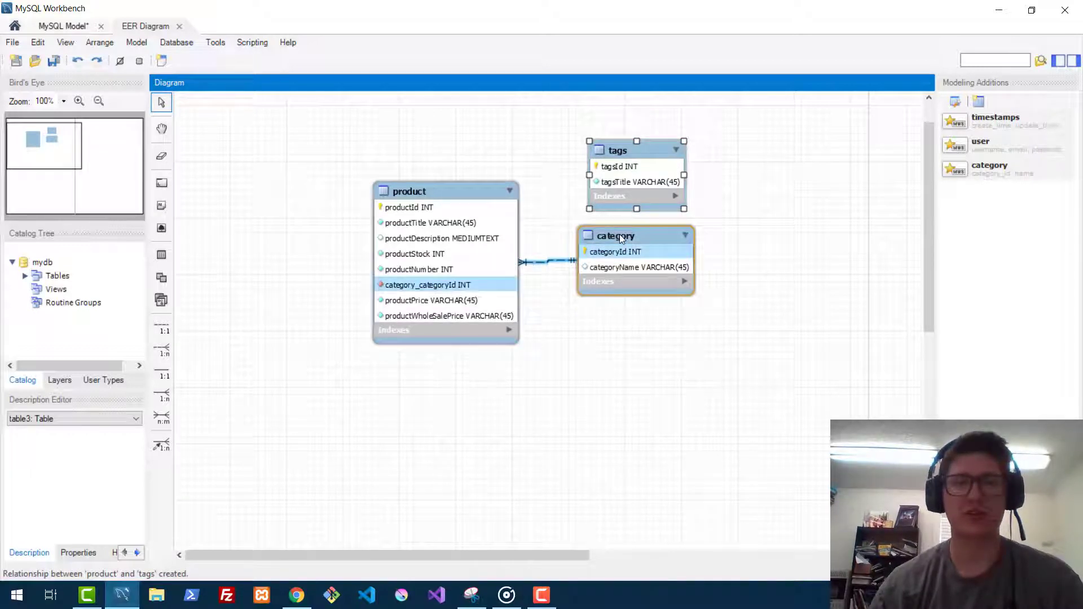
Place an n:m relationship between product and tags, and spread the category, tags and product_has_tags tables apart in the diagram.
drag(620, 239, 623, 263)
drag(621, 150, 634, 168)
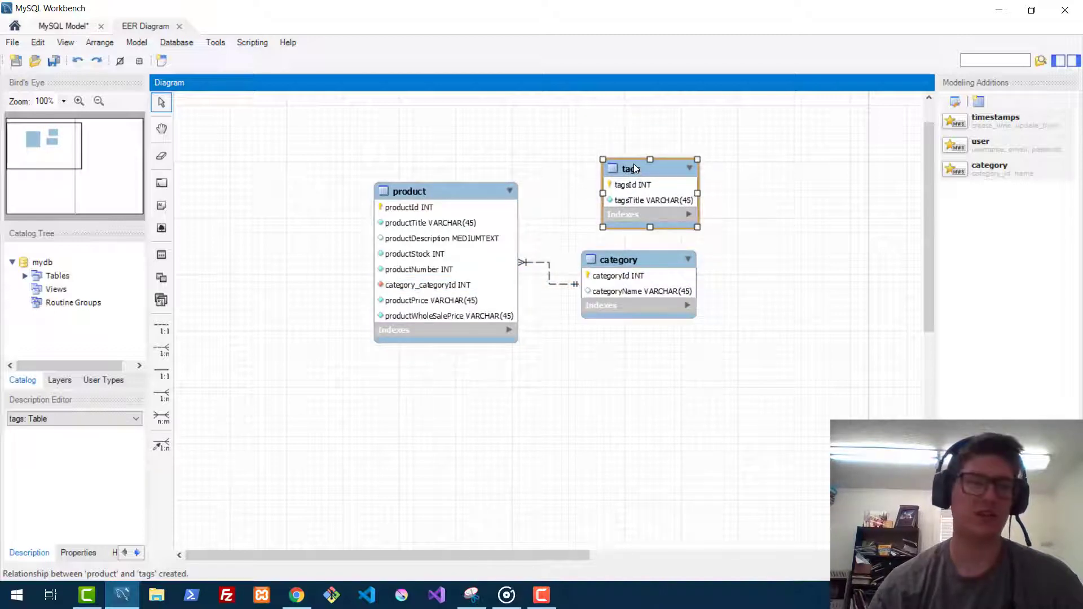
click(162, 417)
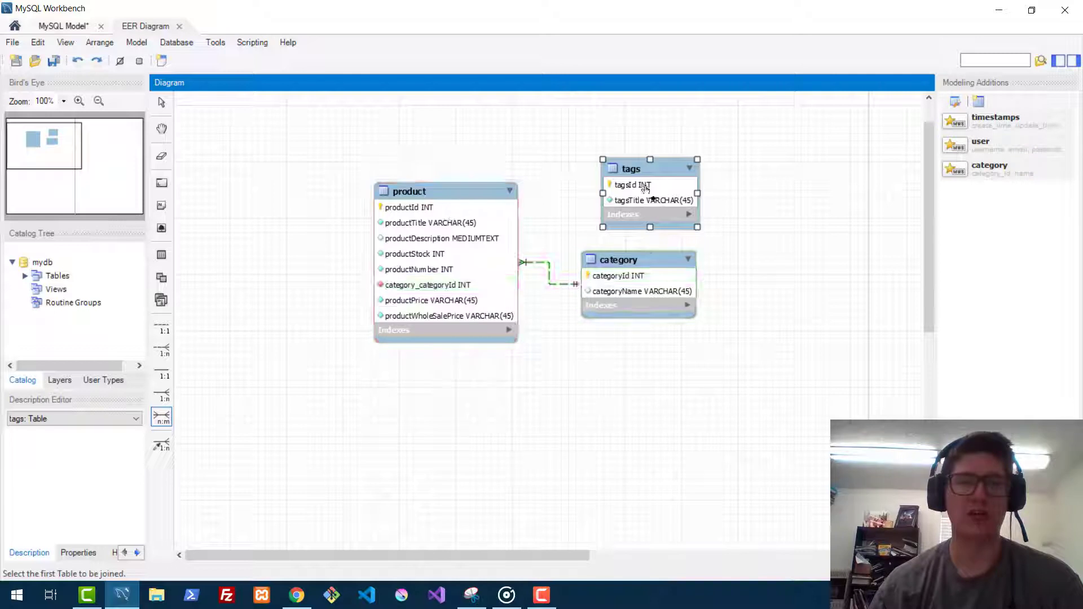
click(474, 242)
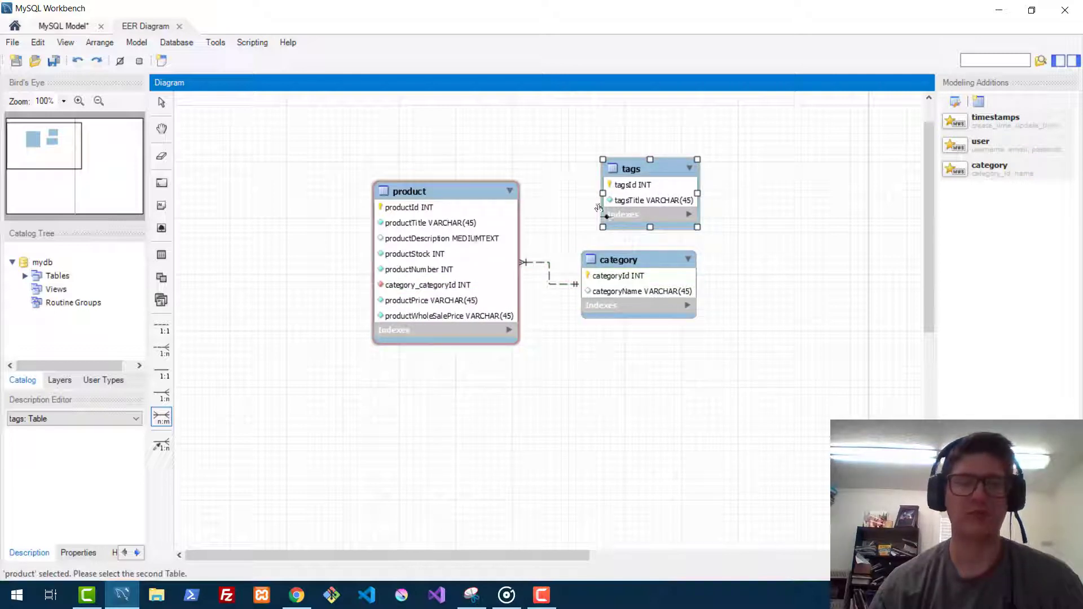
click(632, 204)
drag(655, 173, 781, 184)
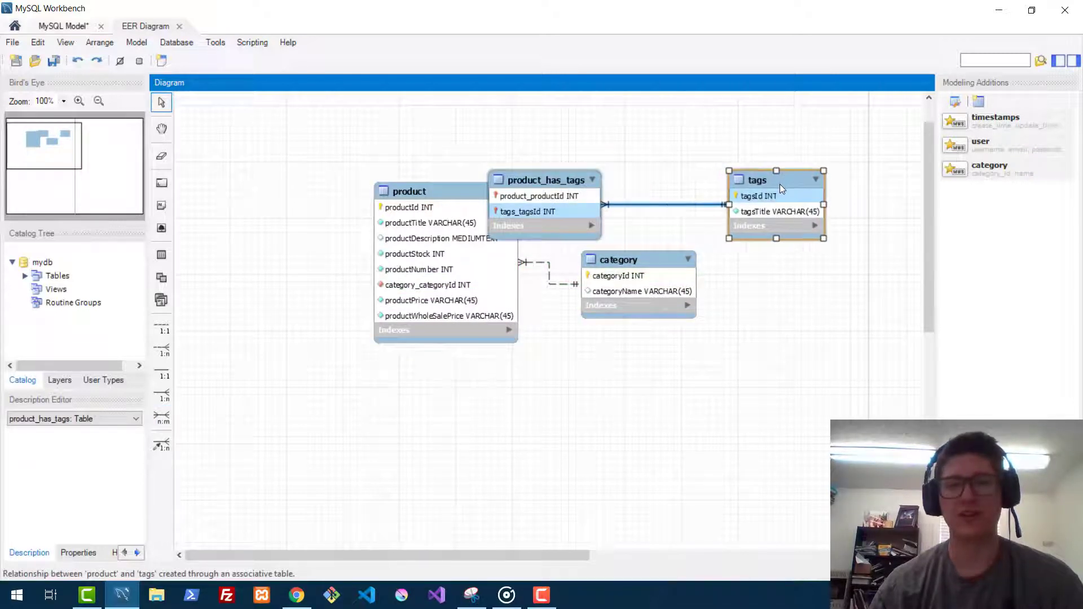
drag(540, 181, 604, 157)
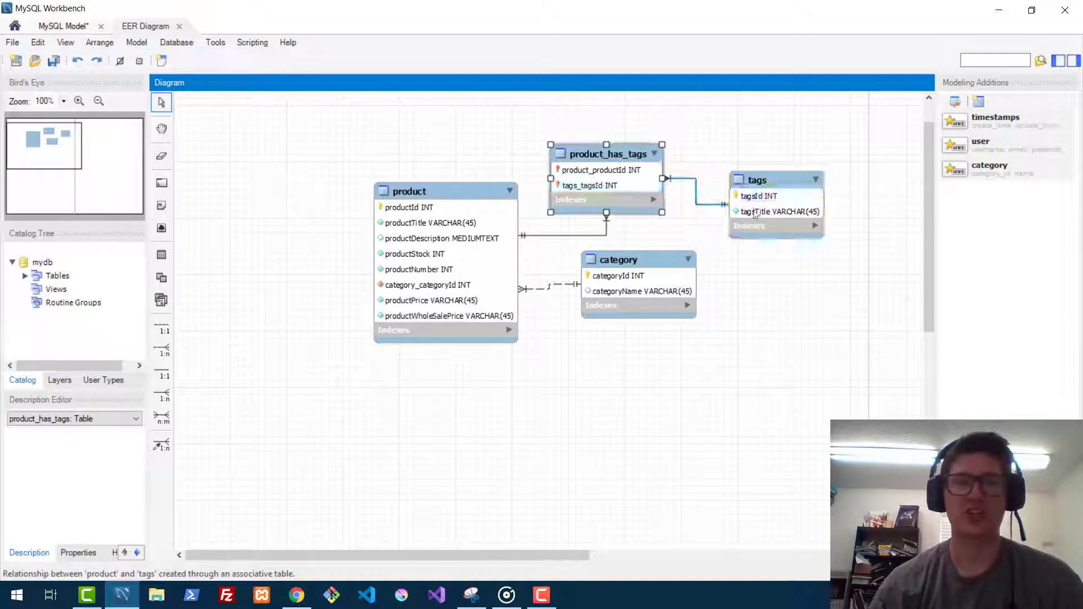
Open the category table for editing, mark categoryName as not null, and close the table's editor.
click(625, 263)
double_click(624, 263)
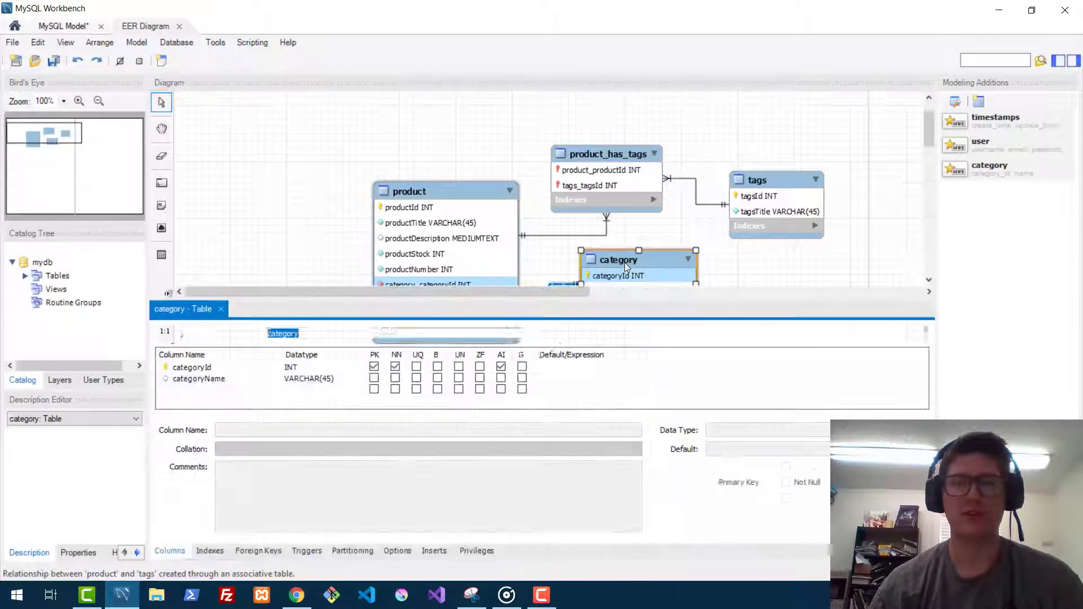
click(395, 379)
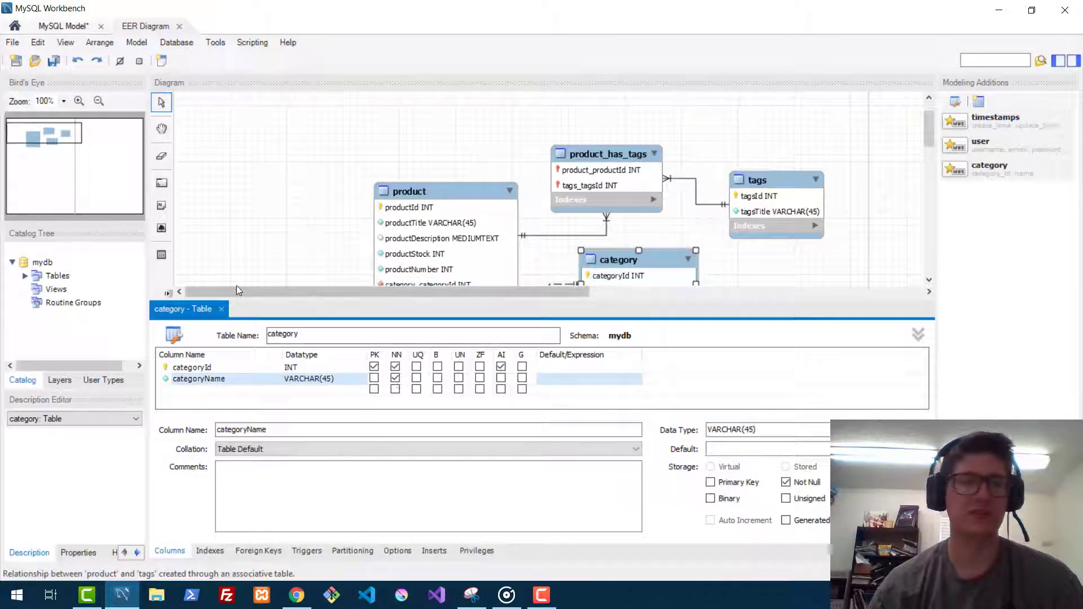
click(220, 310)
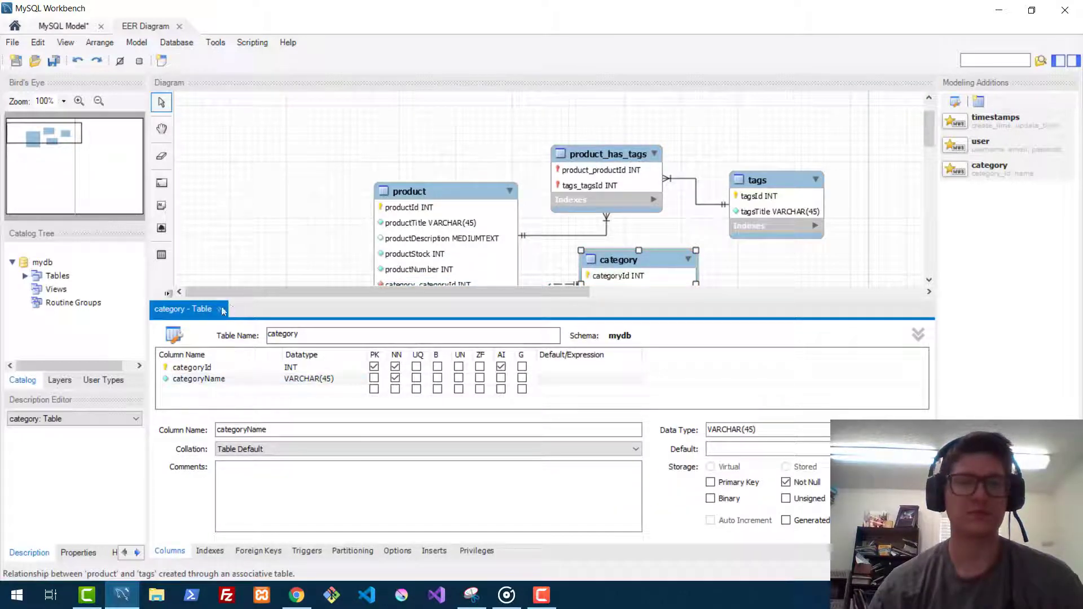
click(222, 312)
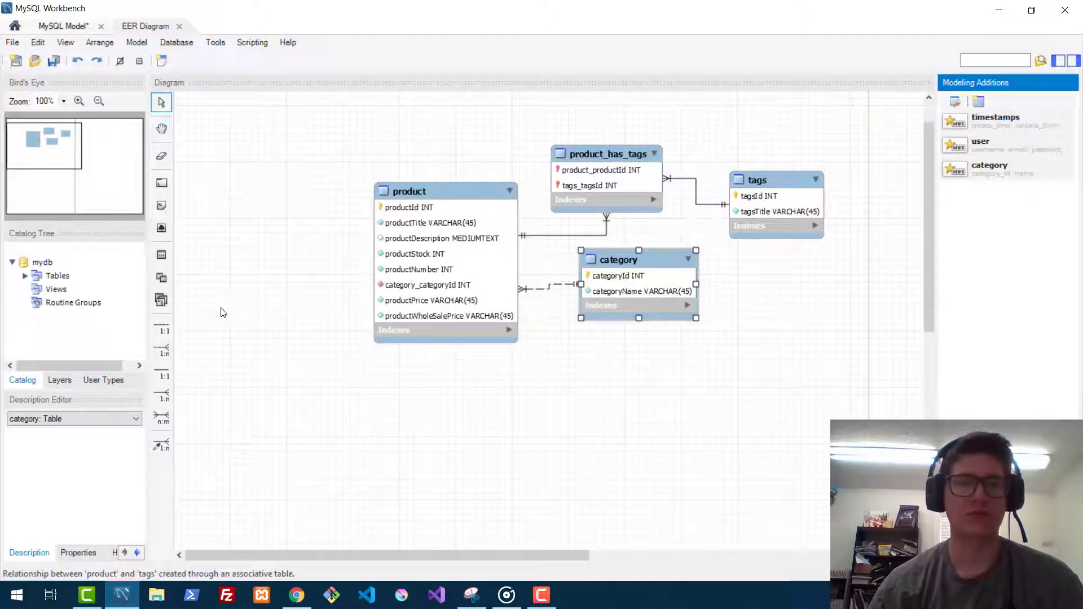
Rearrange the product, product_has_tags and category tables so product sits farther away and the connecting lines run straighter.
drag(454, 182, 390, 172)
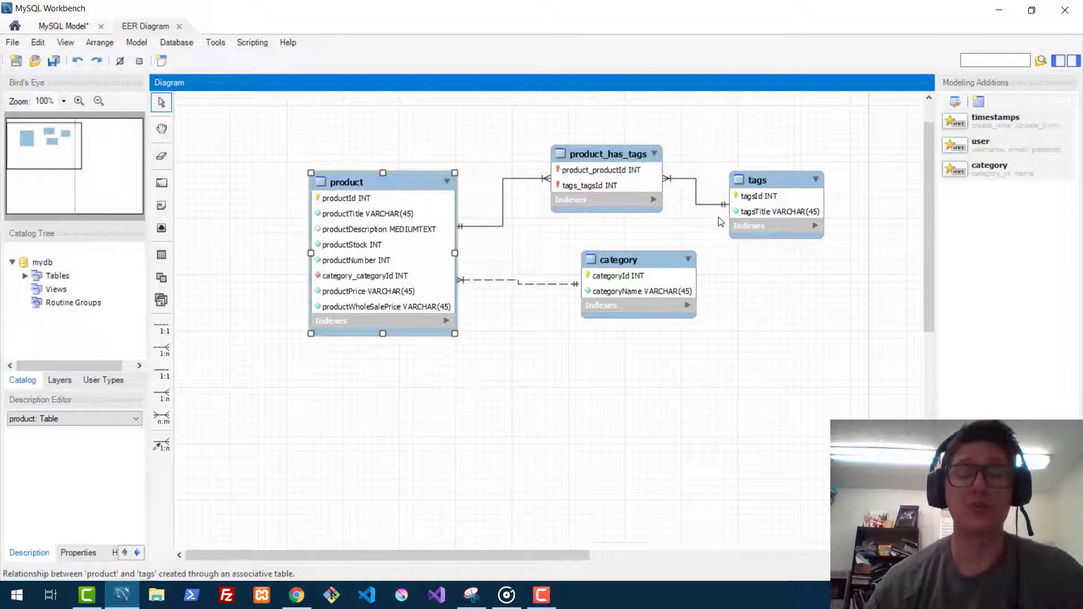
drag(615, 157, 626, 174)
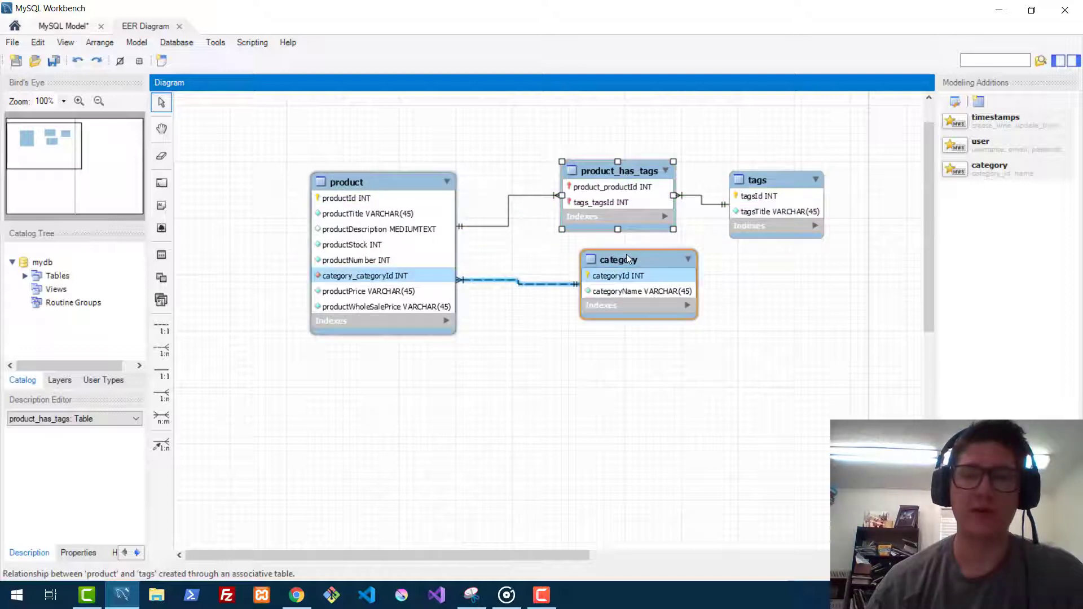
drag(627, 256, 598, 256)
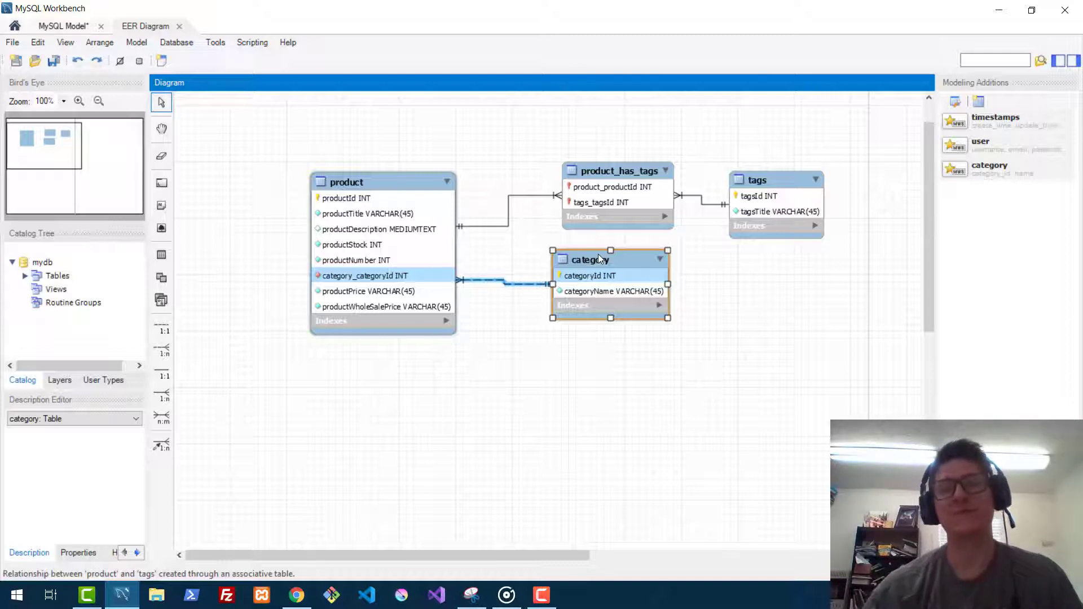
click(586, 420)
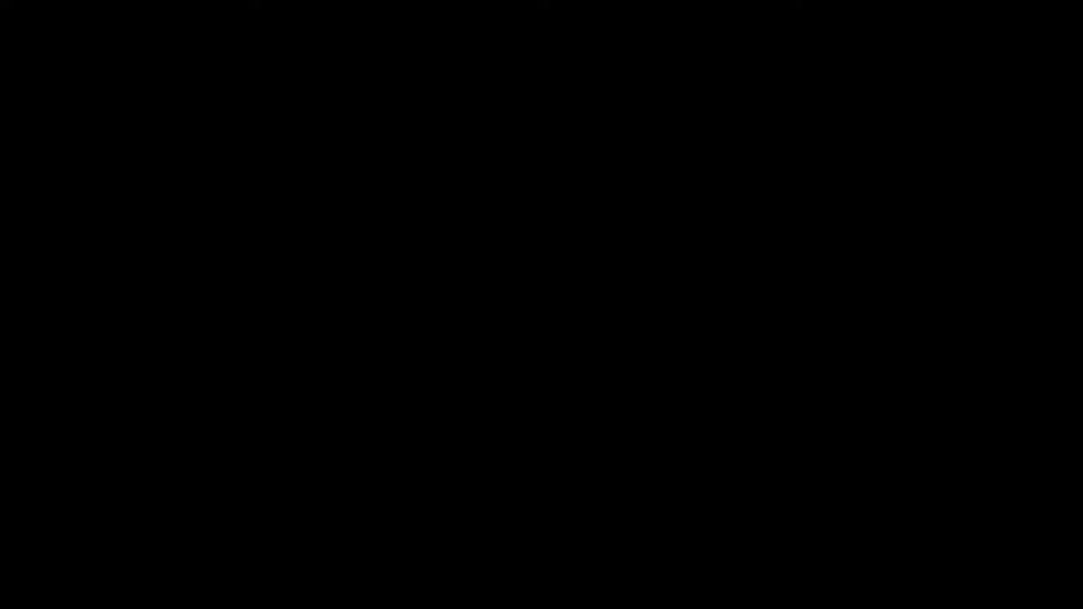